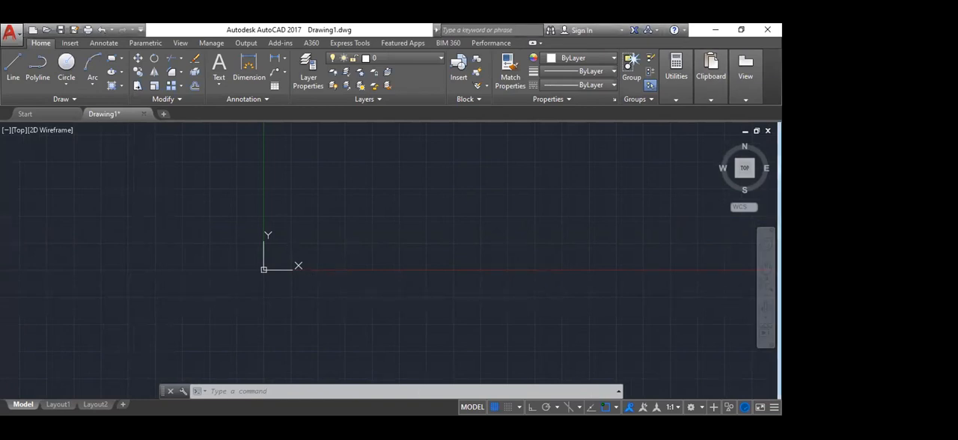
# Step: Examine the origin and axes of the empty drawing in a tilted 3D view, and restore the top view
pyautogui.scroll(5, 251, 263)
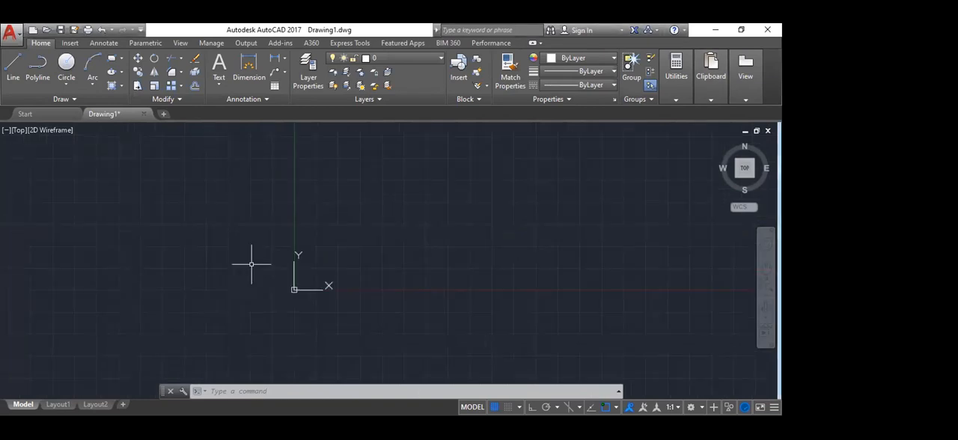
pyautogui.moveTo(321, 272)
pyautogui.mouseDown(button='middle')
pyautogui.moveTo(130, 242)
pyautogui.moveTo(315, 204)
pyautogui.mouseUp(button='middle')
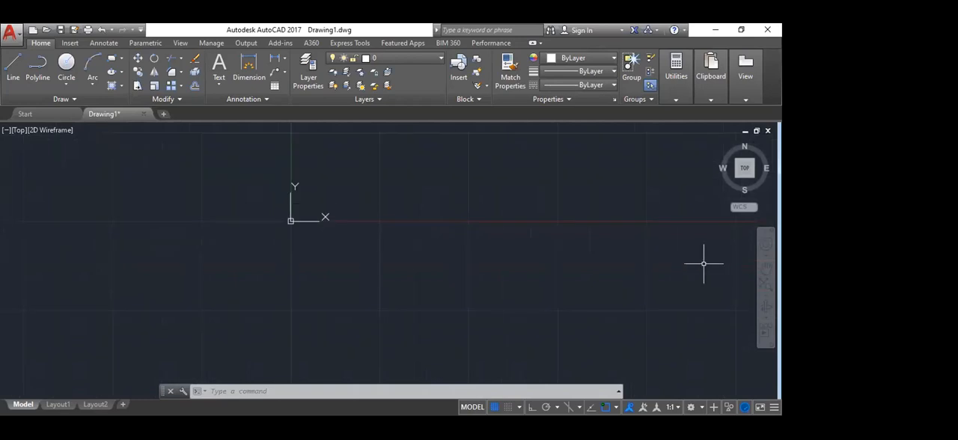
pyautogui.click(741, 167)
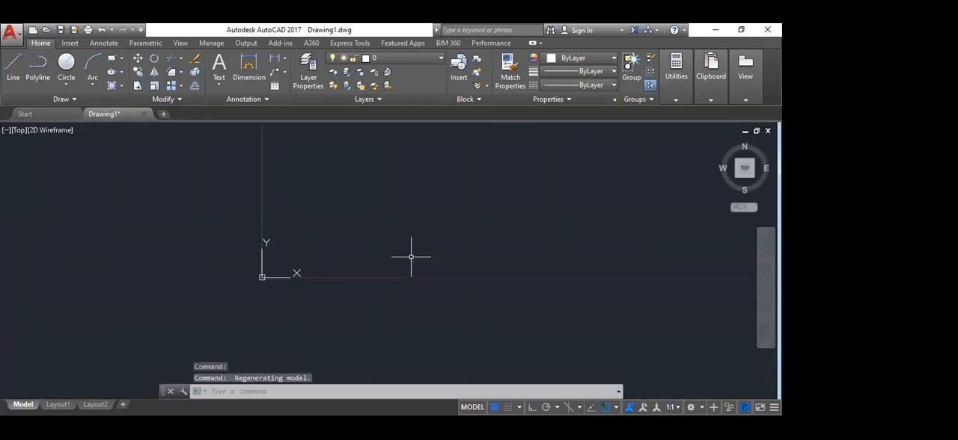
pyautogui.moveTo(201, 263); pyautogui.dragTo(276, 203, button='middle')
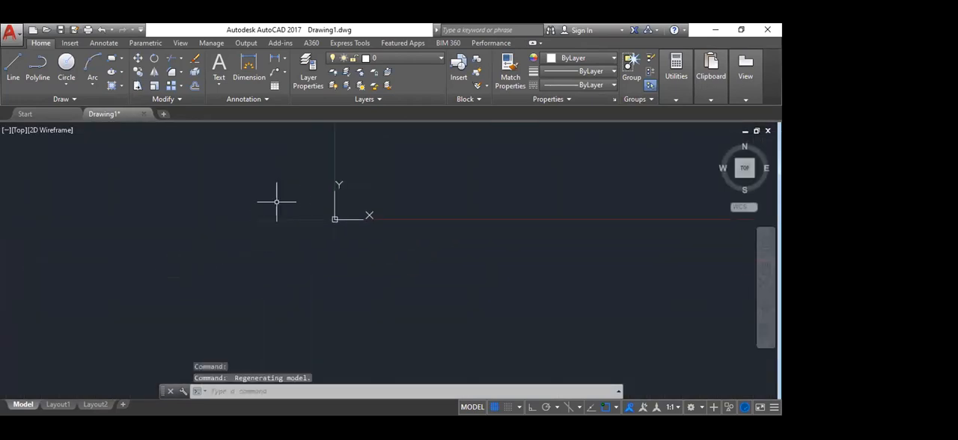
pyautogui.click(744, 168)
pyautogui.moveTo(739, 173); pyautogui.dragTo(743, 152)
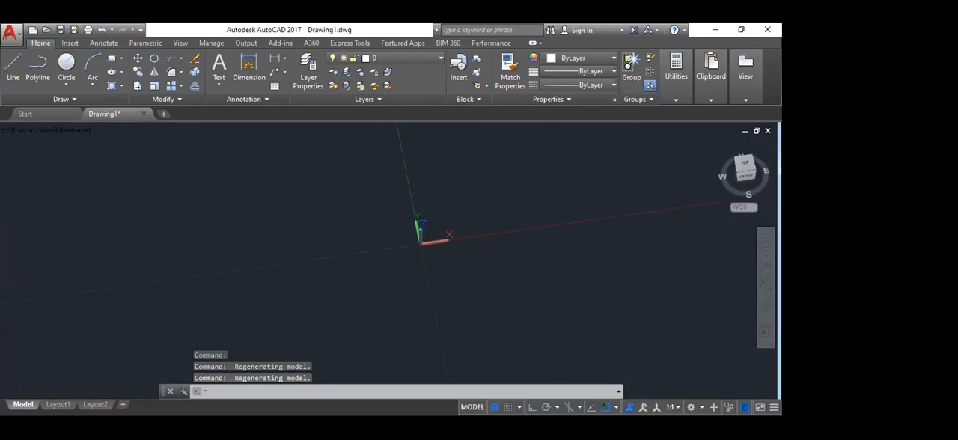
pyautogui.scroll(6, 420, 248)
pyautogui.moveTo(305, 214); pyautogui.dragTo(246, 285, button='middle')
pyautogui.moveTo(319, 255); pyautogui.dragTo(369, 203, button='middle')
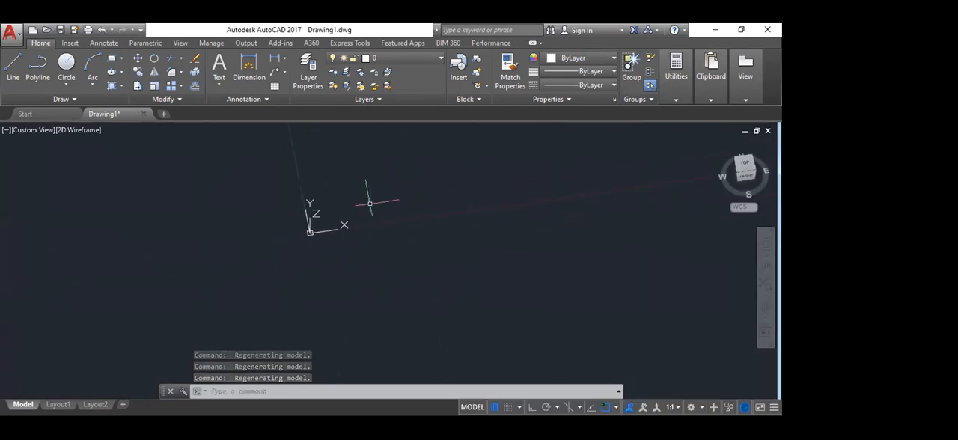
pyautogui.scroll(5, 295, 214)
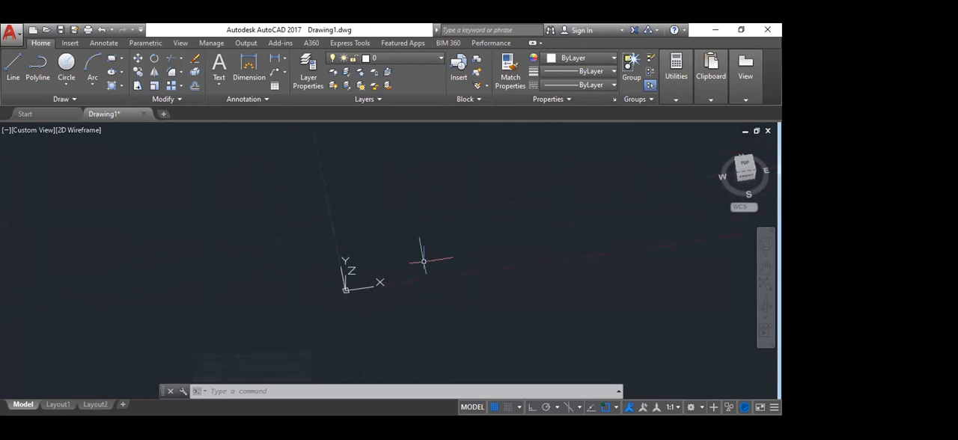
pyautogui.click(744, 166)
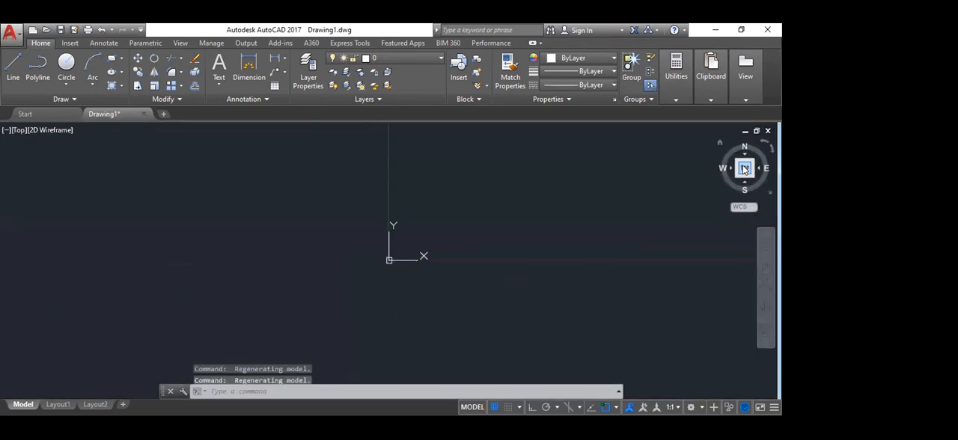
pyautogui.moveTo(424, 265); pyautogui.dragTo(304, 239, button='middle')
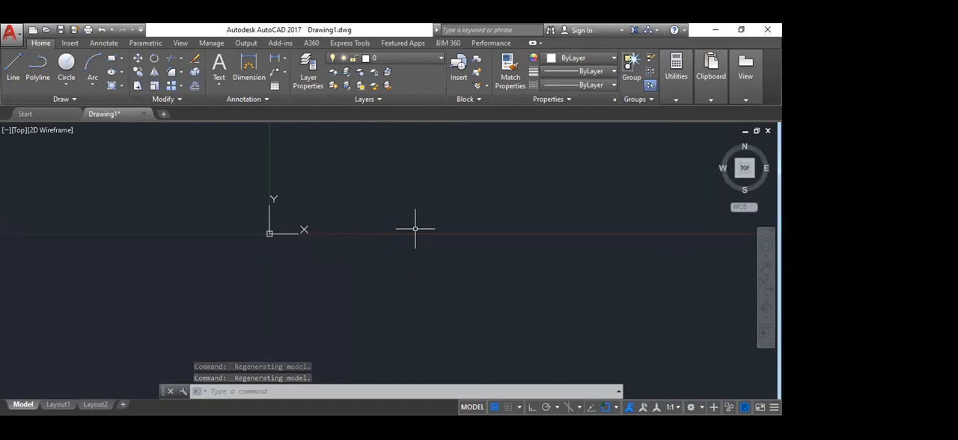
pyautogui.moveTo(189, 174); pyautogui.dragTo(253, 218, button='middle')
pyautogui.scroll(-15, 410, 274)
pyautogui.scroll(-3, 336, 263)
pyautogui.moveTo(336, 255); pyautogui.dragTo(315, 242, button='middle')
pyautogui.scroll(-3, 314, 244)
pyautogui.moveTo(468, 224); pyautogui.dragTo(431, 255, button='middle')
pyautogui.scroll(-5, 303, 223)
pyautogui.moveTo(503, 221); pyautogui.dragTo(256, 331, button='middle')
pyautogui.scroll(-3, 453, 222)
pyautogui.scroll(-5, 434, 235)
pyautogui.moveTo(528, 211); pyautogui.dragTo(198, 334, button='middle')
pyautogui.scroll(-3, 307, 261)
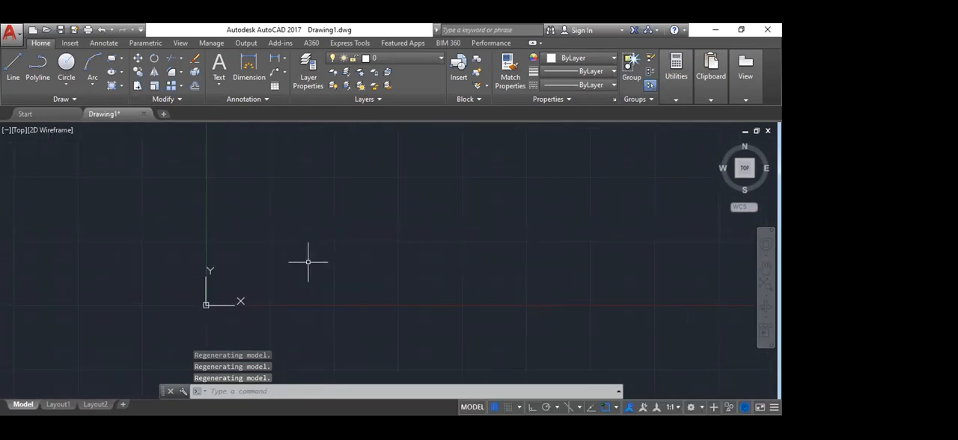
# Step: Open the drawing units settings and set the length type to Decimal with 0.0 precision
pyautogui.press('Escape')
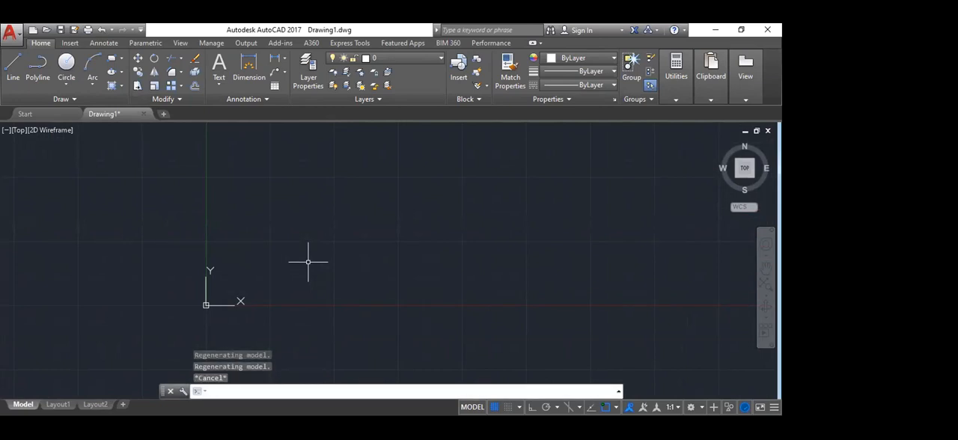
pyautogui.write('un')
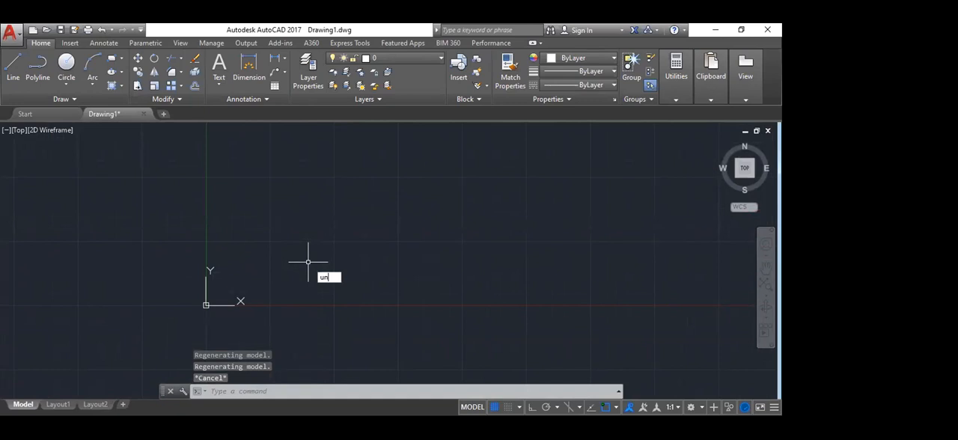
pyautogui.press('Return')
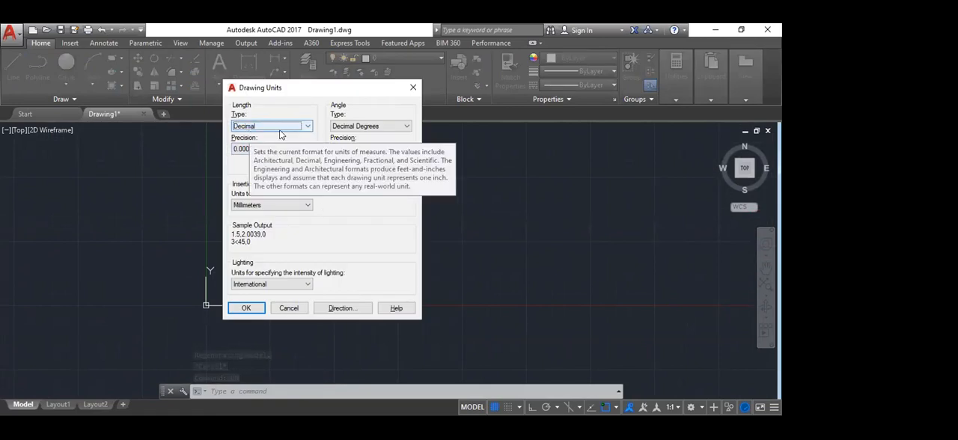
pyautogui.click(308, 126)
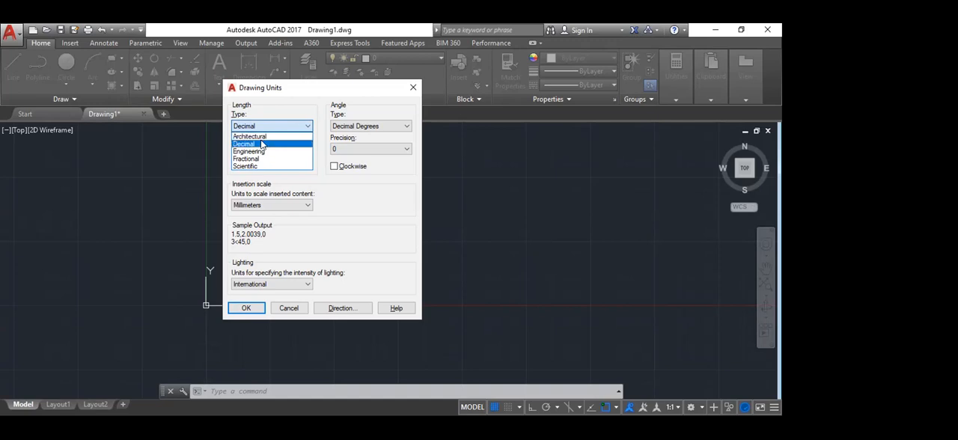
pyautogui.click(261, 145)
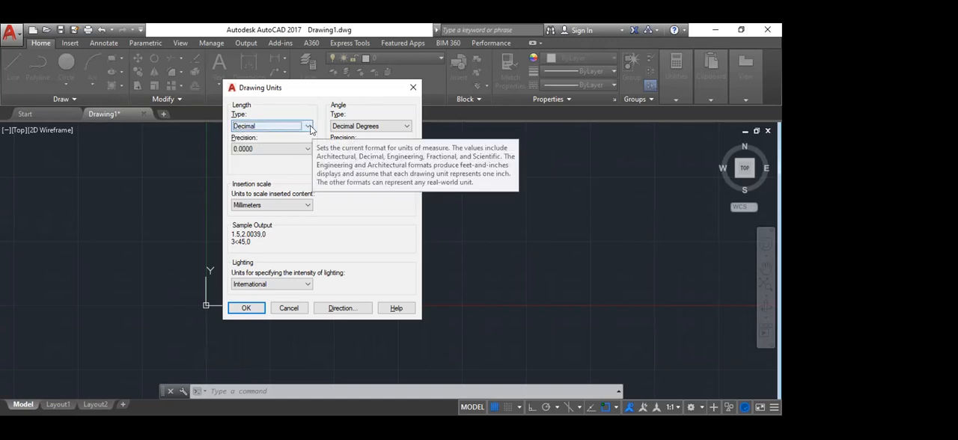
pyautogui.click(265, 149)
pyautogui.click(252, 166)
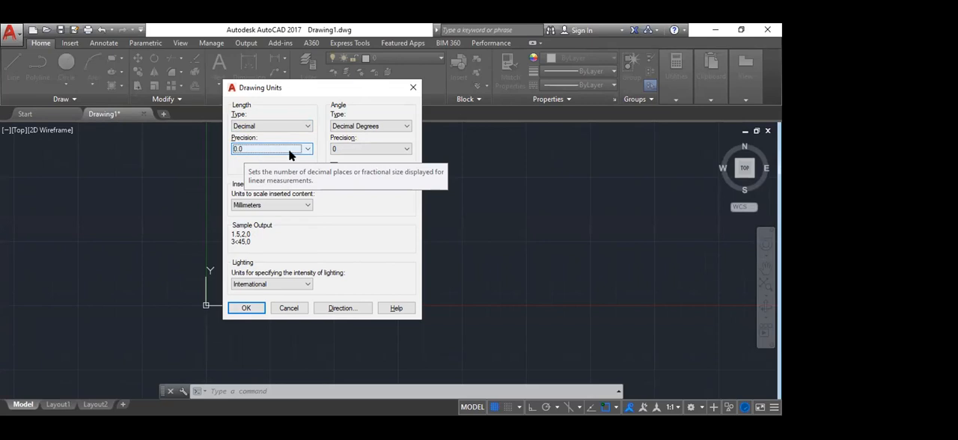
# Step: Try the Architectural length type, check the insertion scale units, and return the length type to Decimal
pyautogui.click(282, 206)
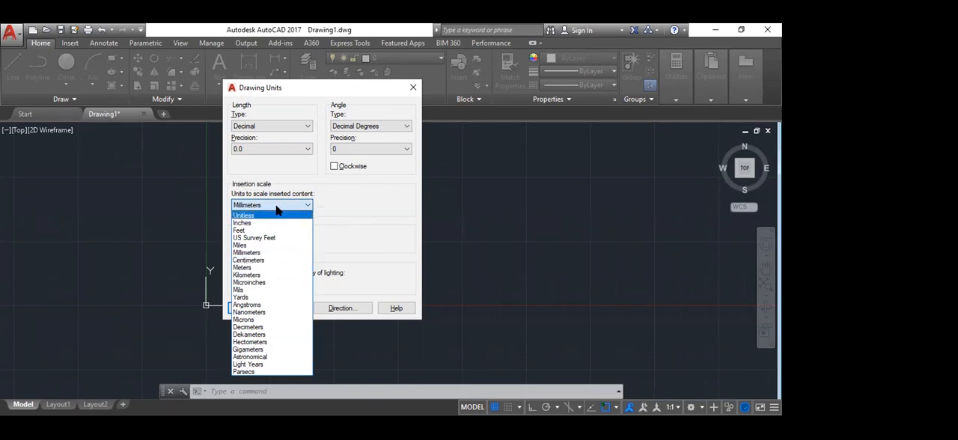
pyautogui.click(273, 142)
pyautogui.click(270, 124)
pyautogui.click(256, 136)
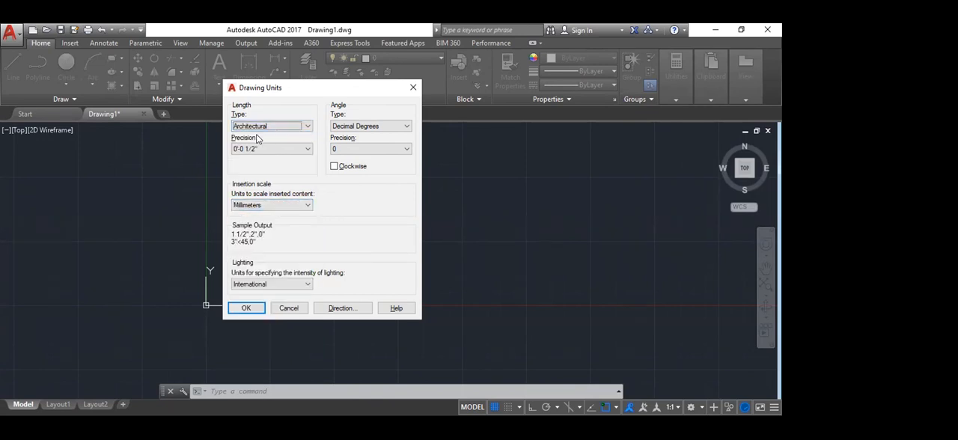
pyautogui.click(282, 204)
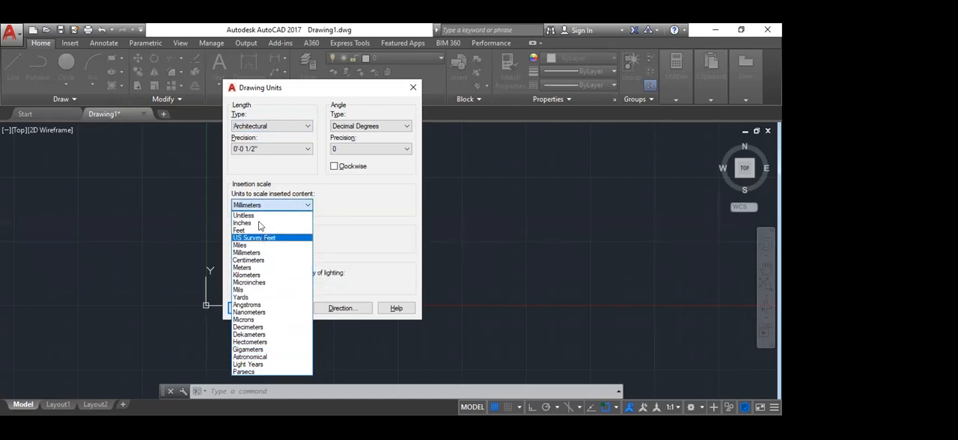
pyautogui.click(258, 206)
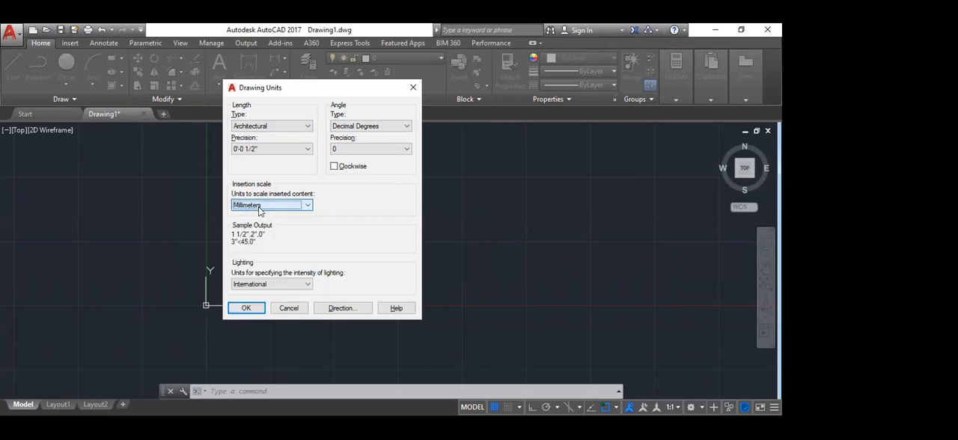
pyautogui.click(292, 127)
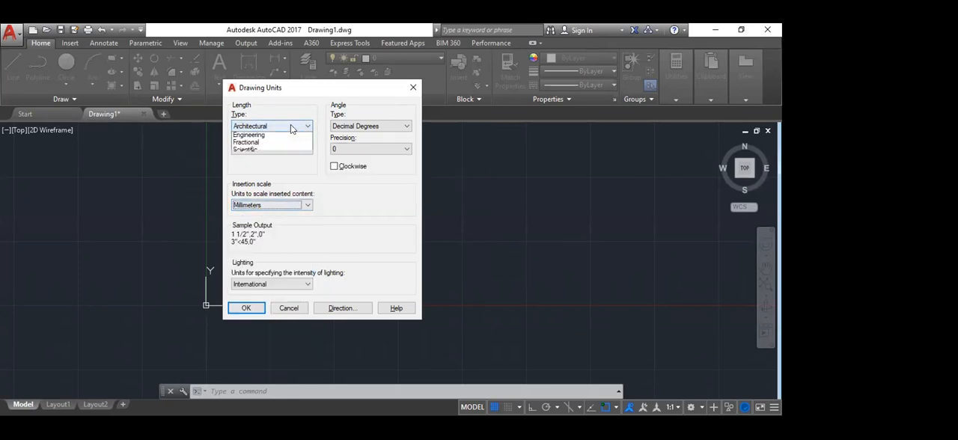
pyautogui.click(289, 142)
# Step: Set the insertion scale to Centimeters, keep the angle at Decimal Degrees with precision 0, and apply the drawing units
pyautogui.click(286, 204)
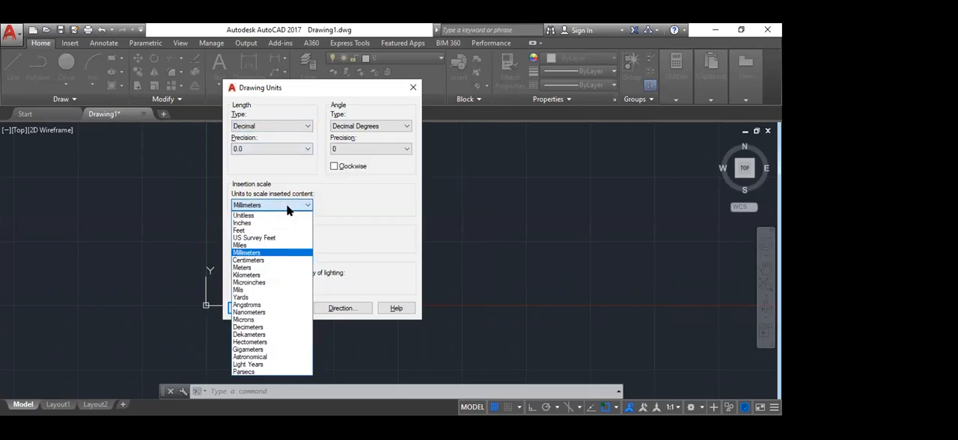
pyautogui.click(266, 259)
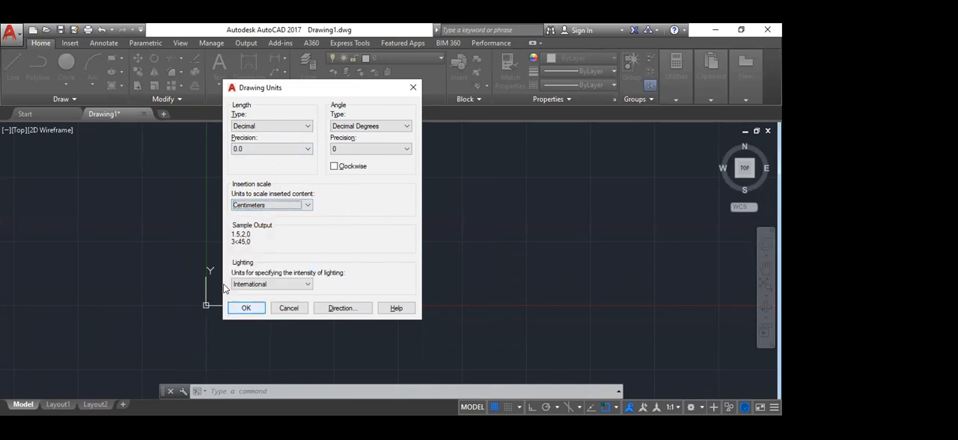
pyautogui.click(338, 127)
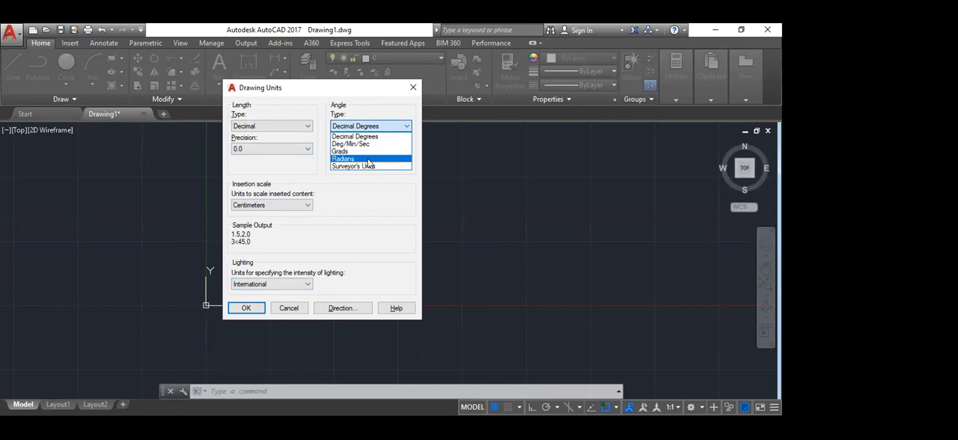
pyautogui.click(364, 129)
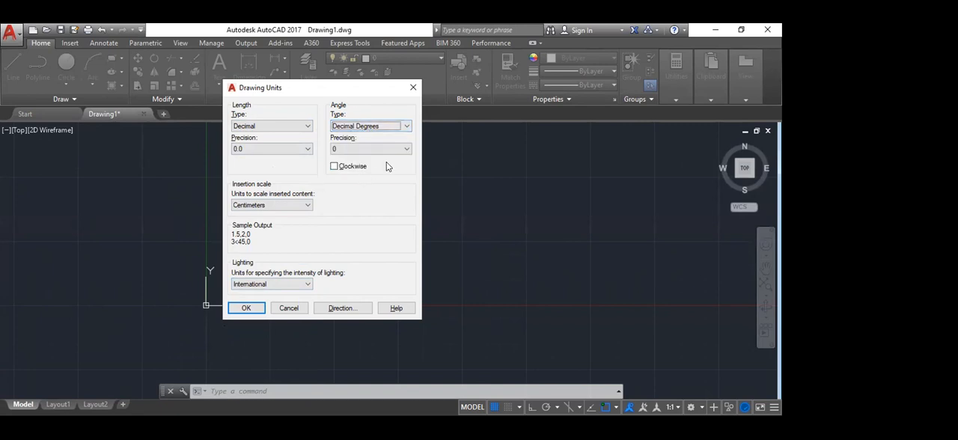
pyautogui.click(342, 150)
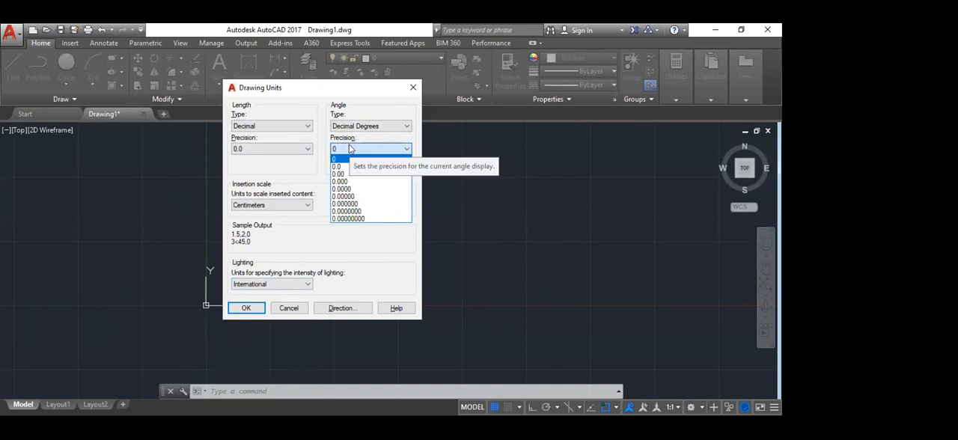
pyautogui.click(341, 150)
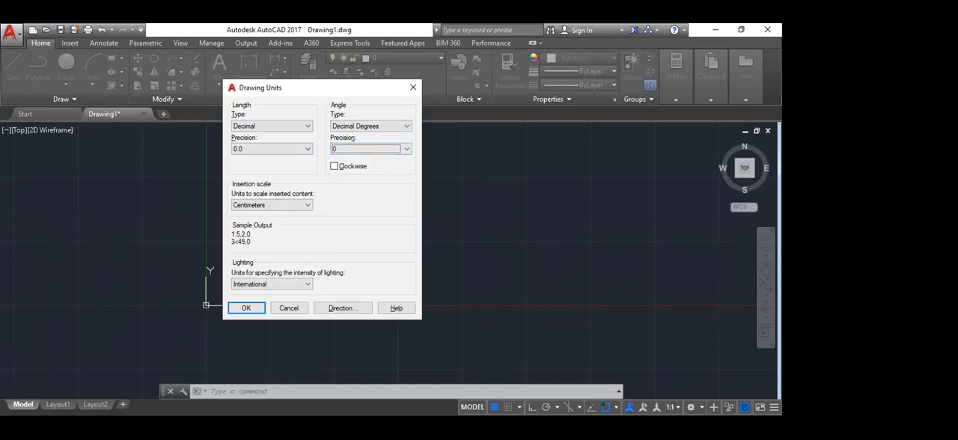
pyautogui.click(249, 309)
# Step: Start the LIMITS command and accept 0.0,0.0 as the lower left corner of the model space limits
pyautogui.scroll(-4, 340, 210)
pyautogui.moveTo(589, 186); pyautogui.dragTo(466, 225, button='middle')
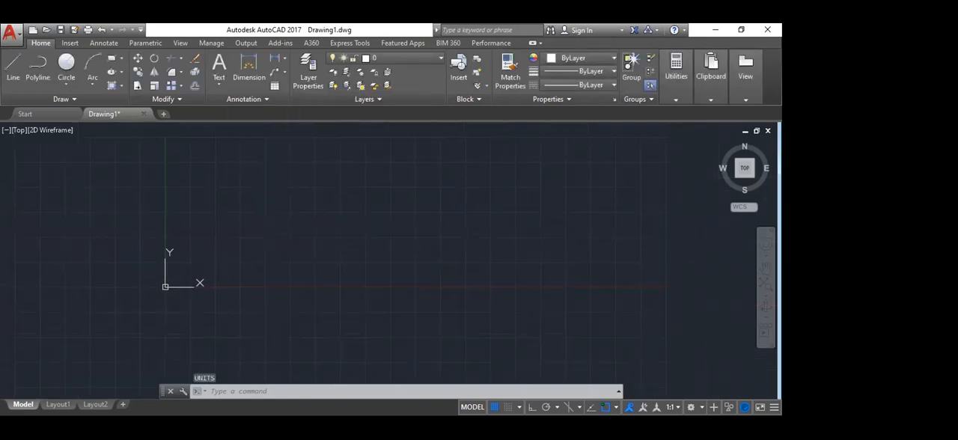
pyautogui.scroll(-4, 423, 246)
pyautogui.moveTo(532, 189); pyautogui.dragTo(414, 260, button='middle')
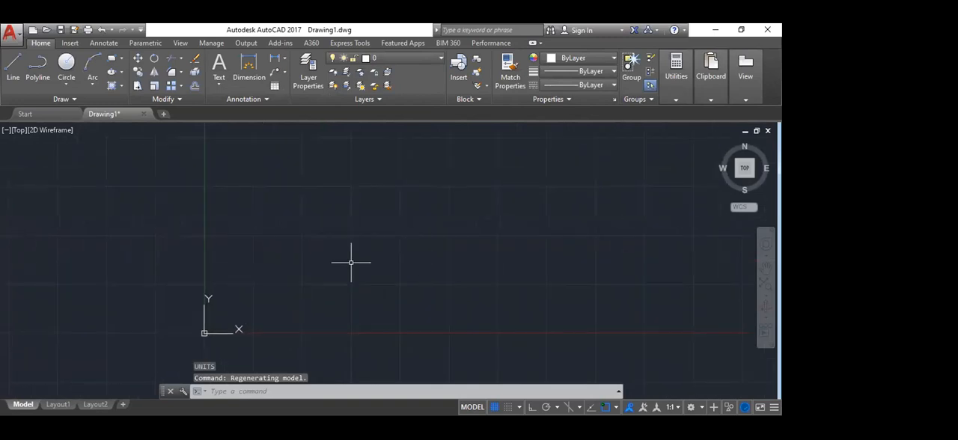
pyautogui.scroll(-2, 219, 243)
pyautogui.moveTo(588, 216); pyautogui.dragTo(382, 315, button='middle')
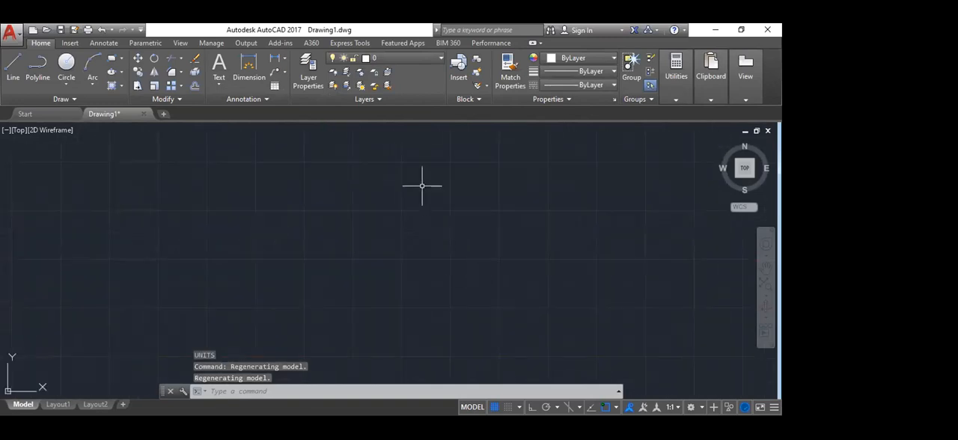
pyautogui.press('Escape')
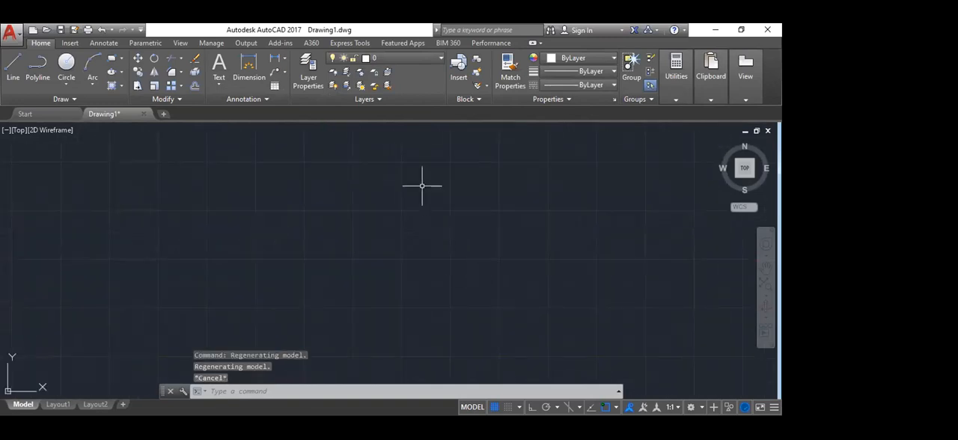
pyautogui.write('LIMITS')
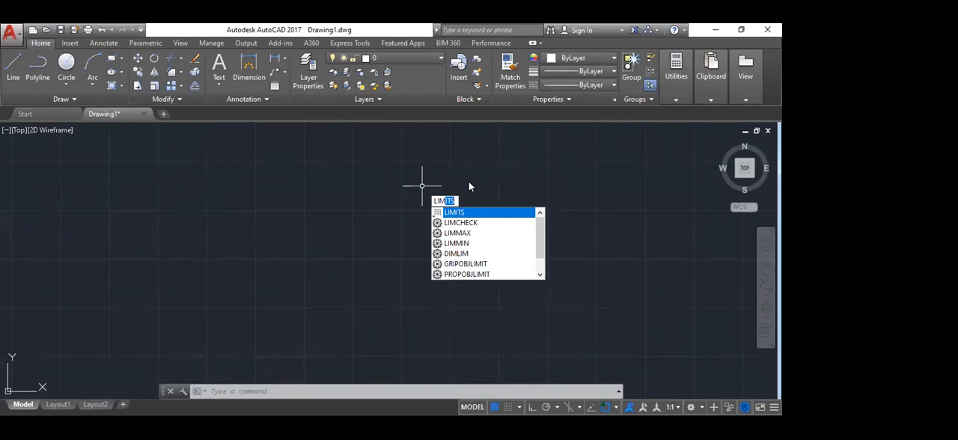
pyautogui.press('Return')
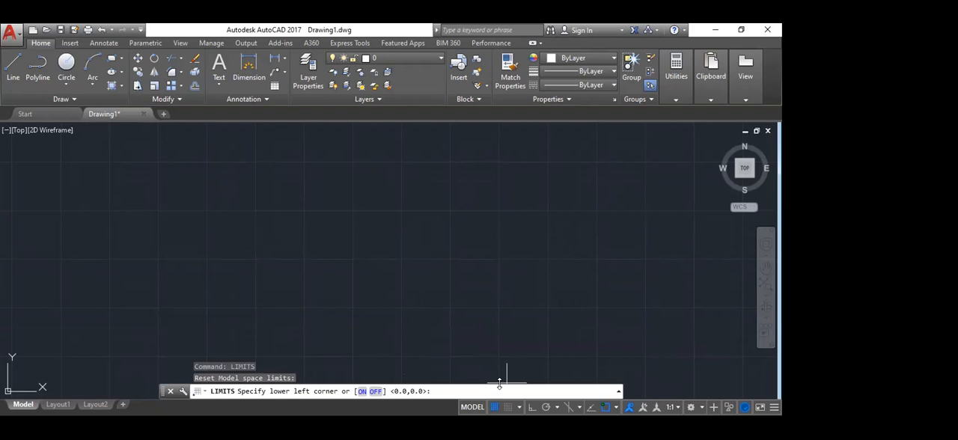
pyautogui.press('Return')
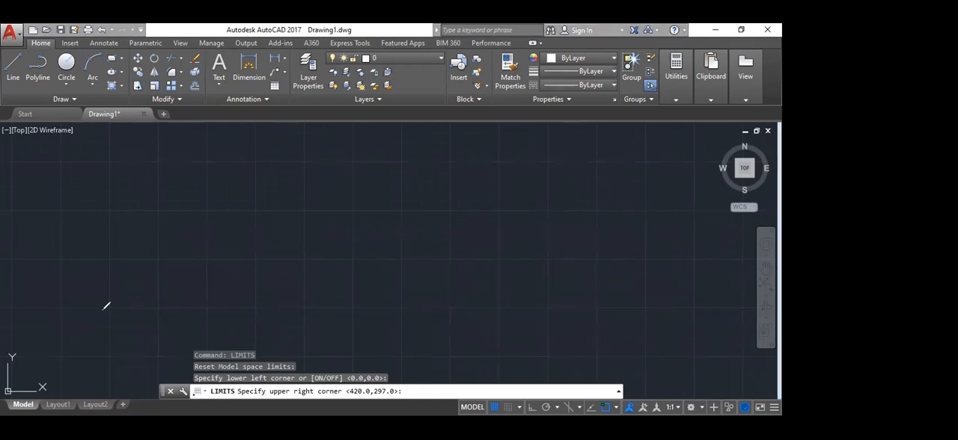
pyautogui.moveTo(16, 364); pyautogui.dragTo(103, 286)
pyautogui.moveTo(78, 361); pyautogui.dragTo(88, 402)
pyautogui.moveTo(114, 355); pyautogui.dragTo(116, 390)
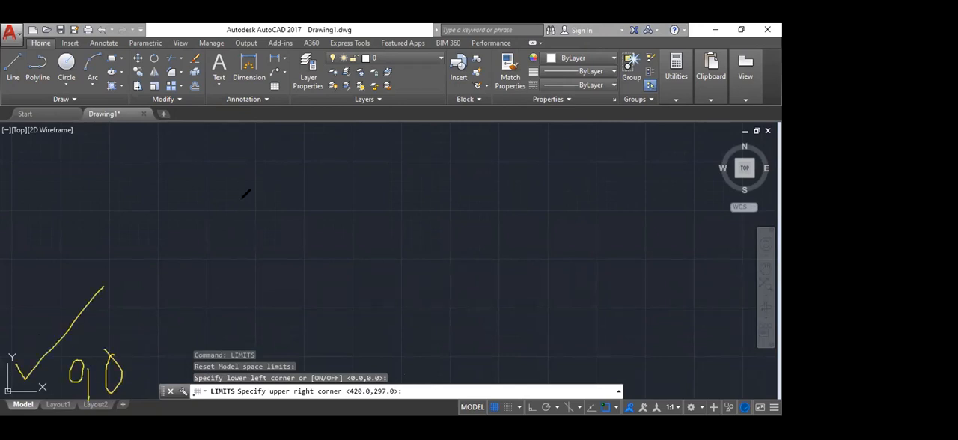
pyautogui.moveTo(686, 131); pyautogui.dragTo(733, 120)
pyautogui.scroll(-3, 266, 290)
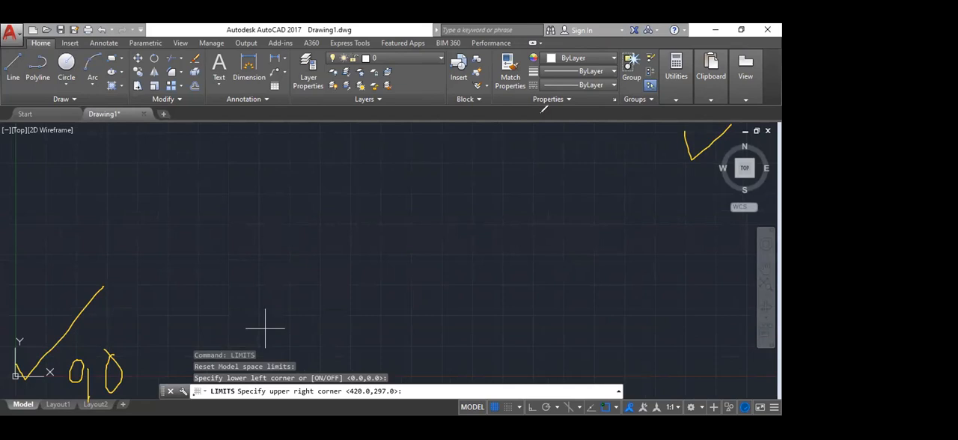
pyautogui.click(541, 112)
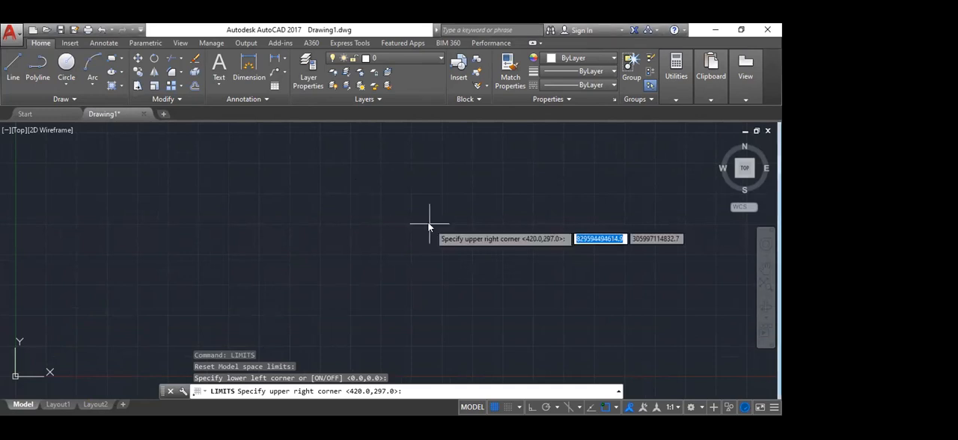
pyautogui.write('m')
pyautogui.press('Return')
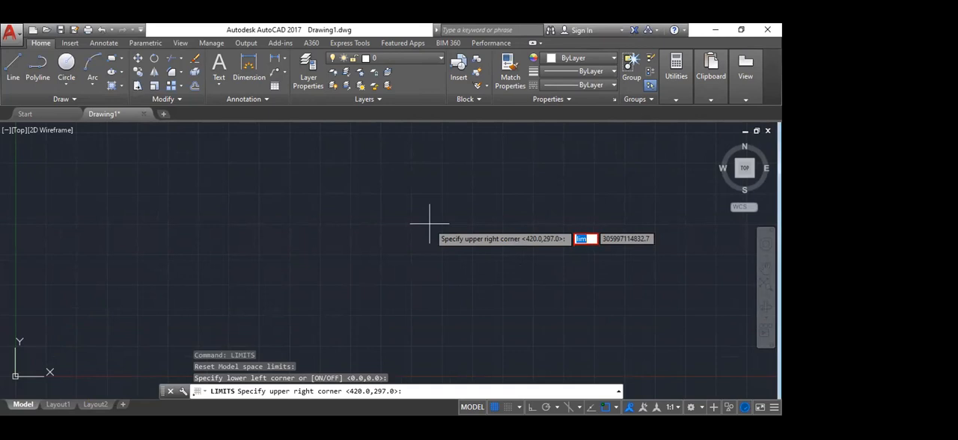
pyautogui.press('Escape')
# Step: Set the model space limits with the lower left corner at 0.0,0.0 and the upper right corner at 500,500
pyautogui.write('lim')
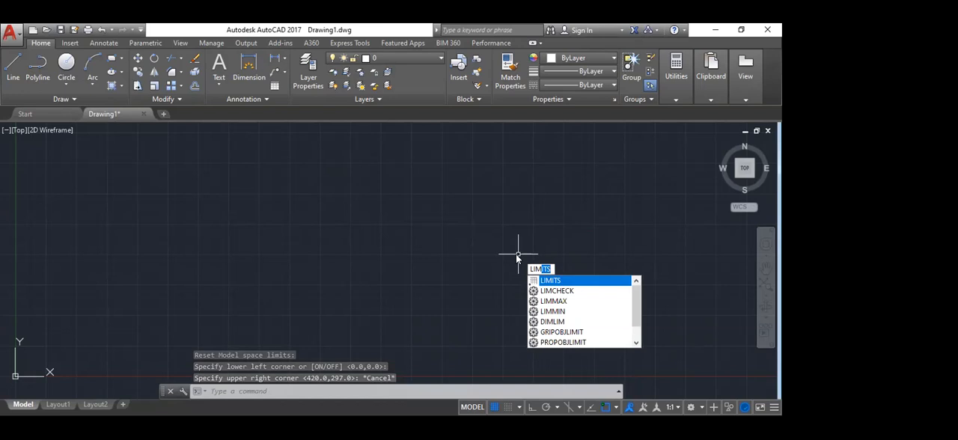
pyautogui.click(552, 281)
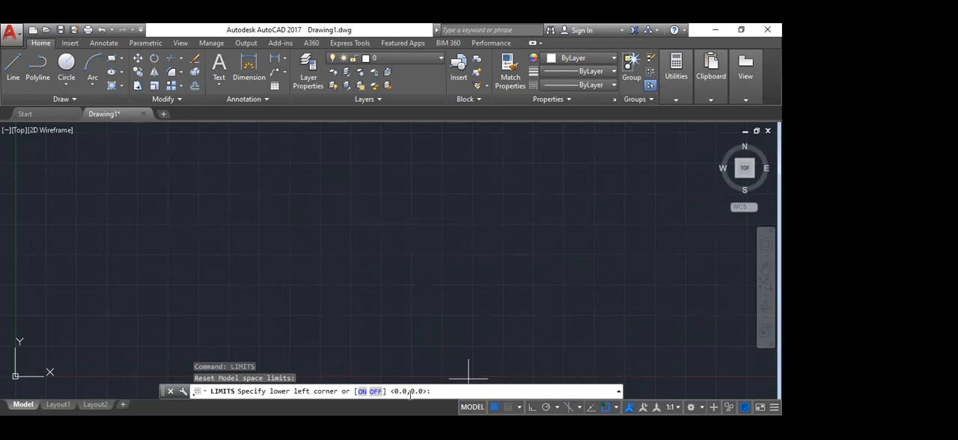
pyautogui.press('Return')
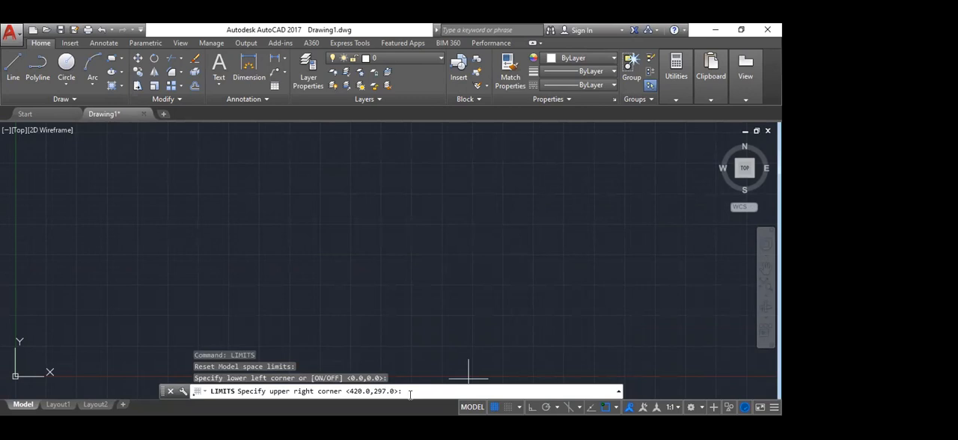
pyautogui.write('500,500')
pyautogui.press('Return')
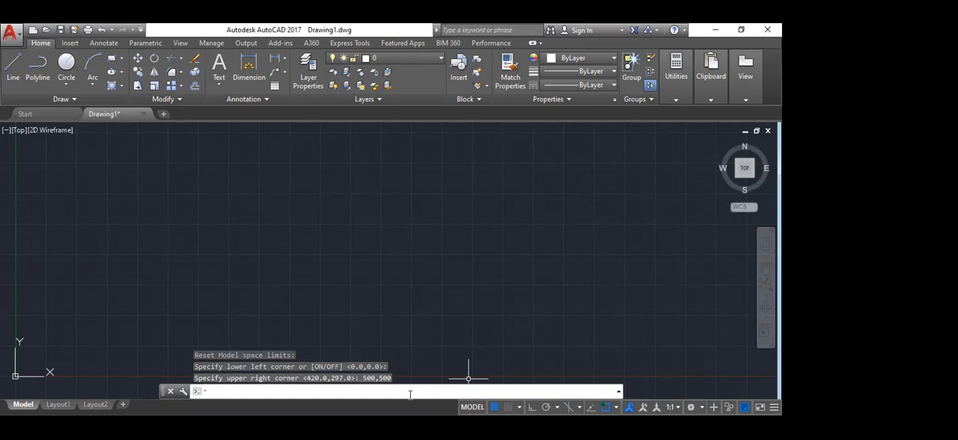
# Step: Rerun the LIMITS command to check the stored upper right corner, and cancel it without changes
pyautogui.press('Return')
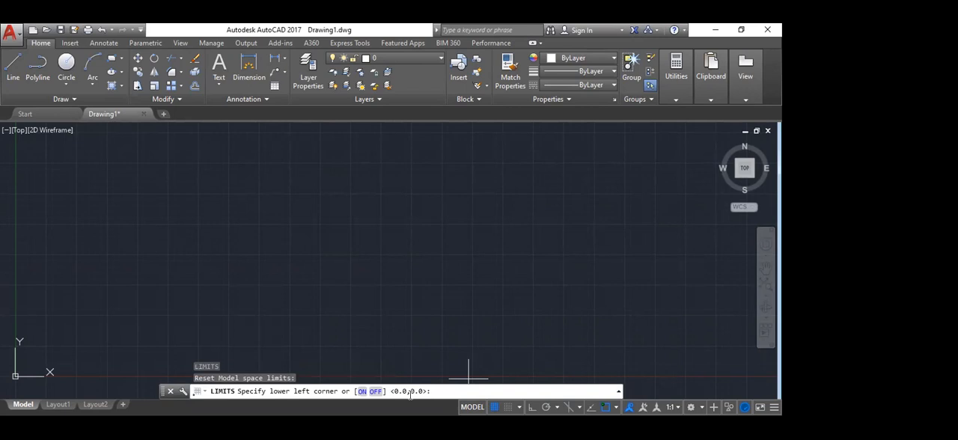
pyautogui.press('Return')
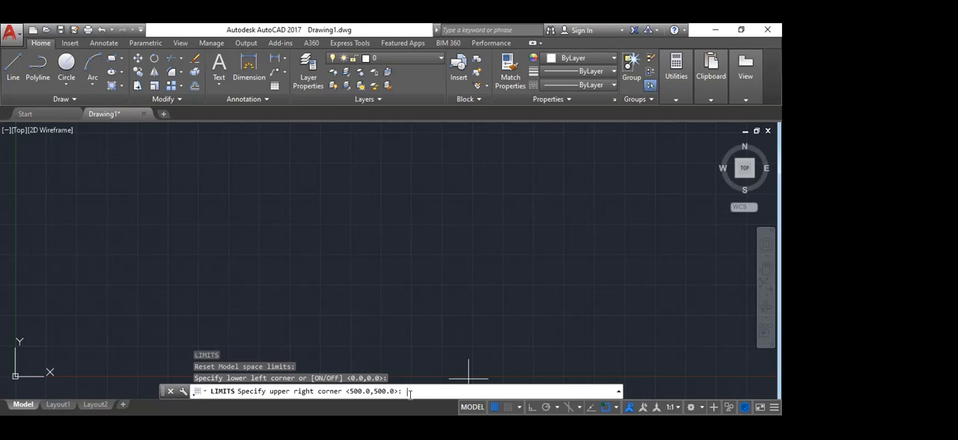
pyautogui.press('Escape')
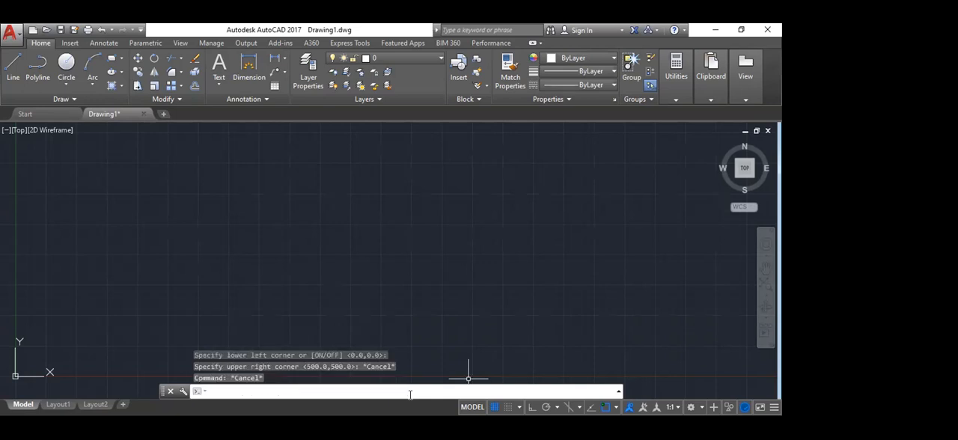
# Step: Open the drafting settings, look over the polar tracking options, and return to the snap and grid settings
pyautogui.scroll(-5, 235, 235)
pyautogui.moveTo(499, 212); pyautogui.dragTo(428, 287, button='middle')
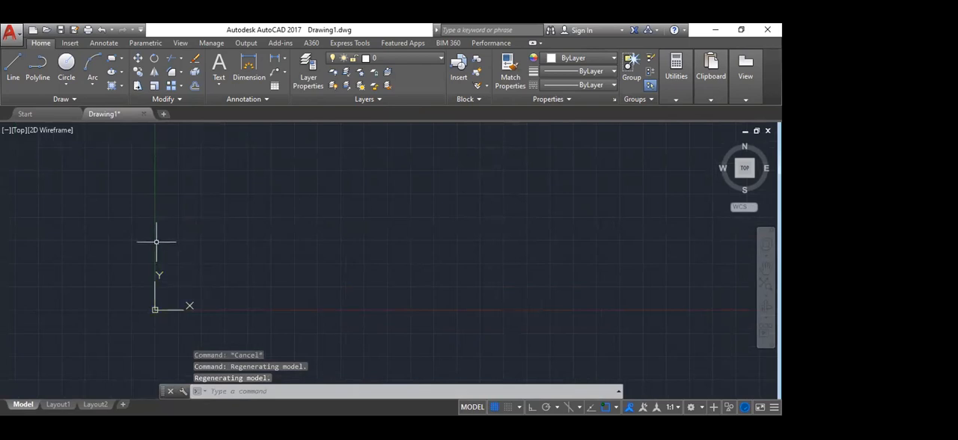
pyautogui.moveTo(543, 217); pyautogui.dragTo(442, 226, button='middle')
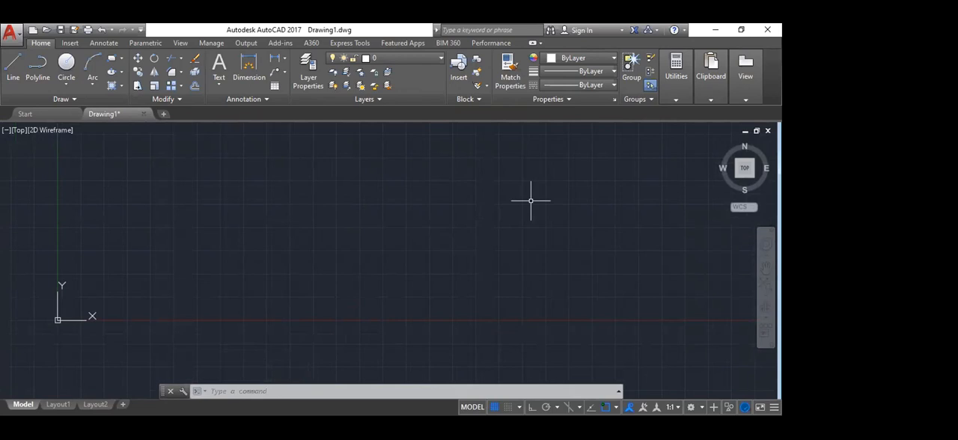
pyautogui.write('DS')
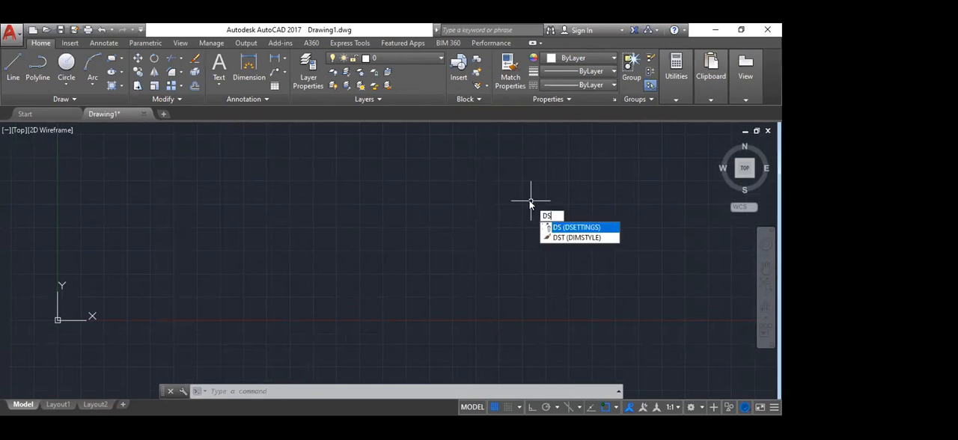
pyautogui.press('Return')
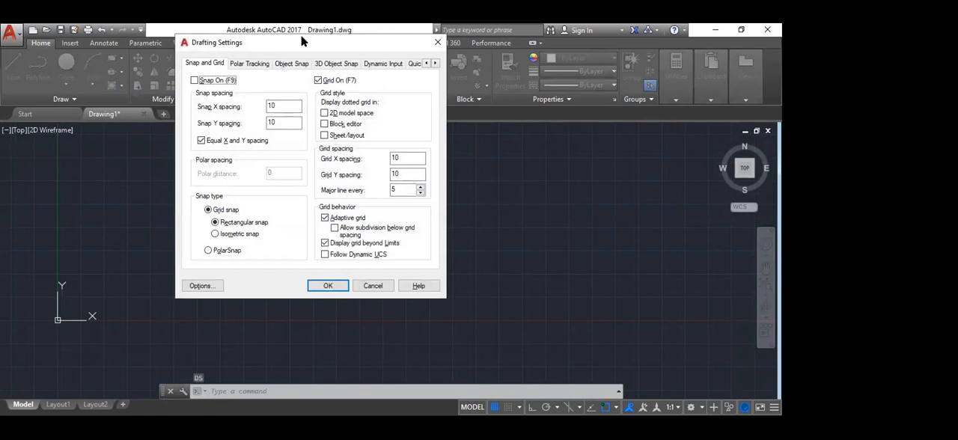
pyautogui.moveTo(306, 50); pyautogui.dragTo(401, 133)
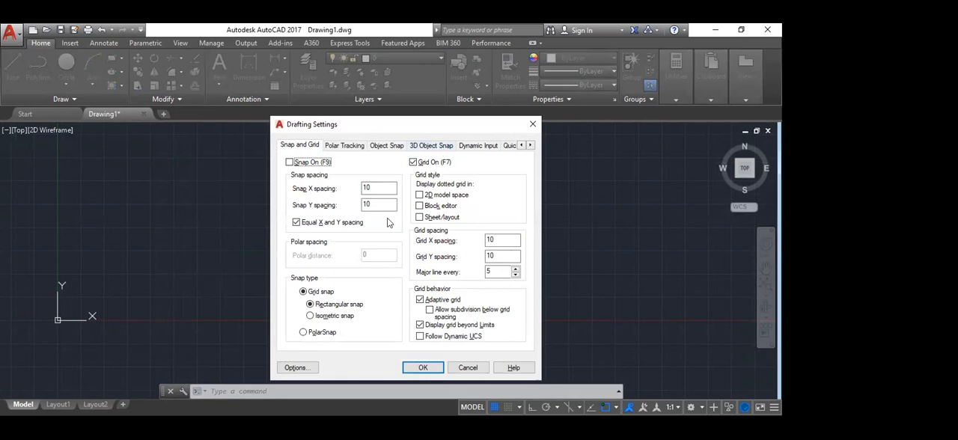
pyautogui.moveTo(356, 129); pyautogui.dragTo(401, 108)
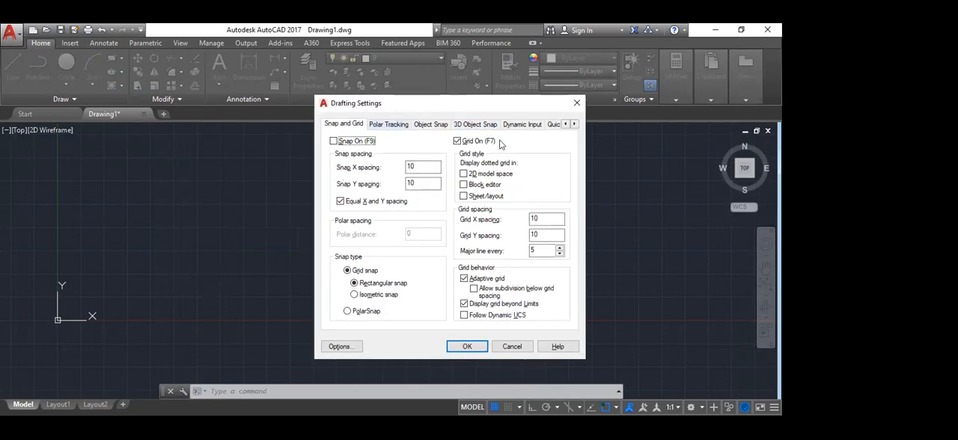
pyautogui.click(383, 124)
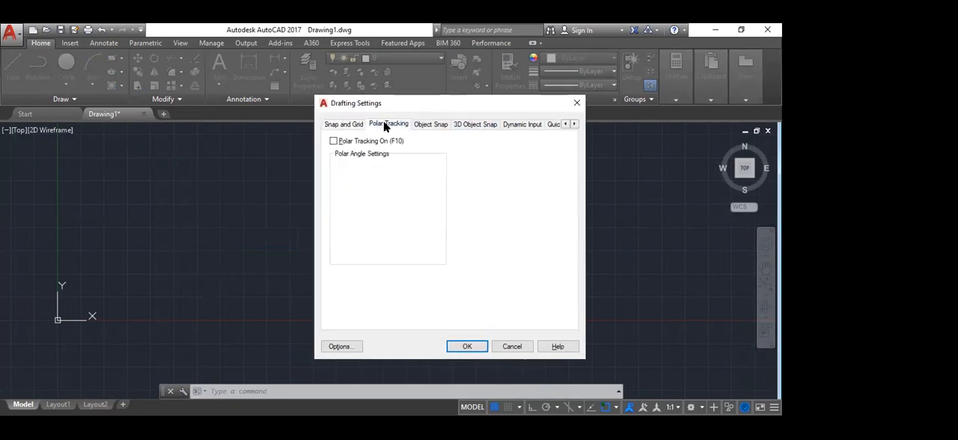
pyautogui.click(339, 124)
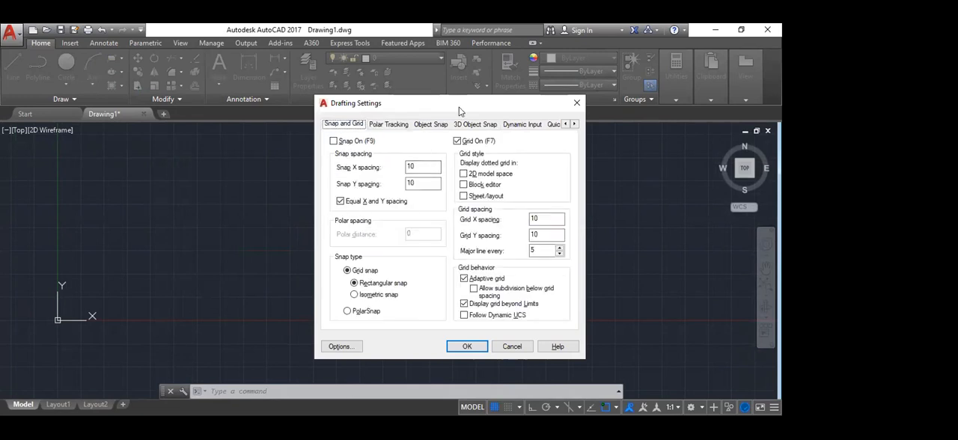
# Step: Turn off the grid in the drafting settings and apply the change
pyautogui.moveTo(489, 113); pyautogui.dragTo(486, 217)
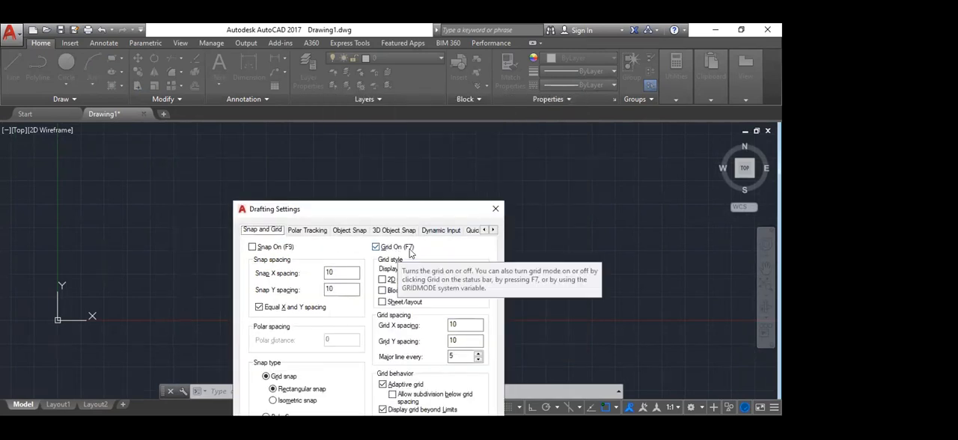
pyautogui.moveTo(385, 211); pyautogui.dragTo(415, 101)
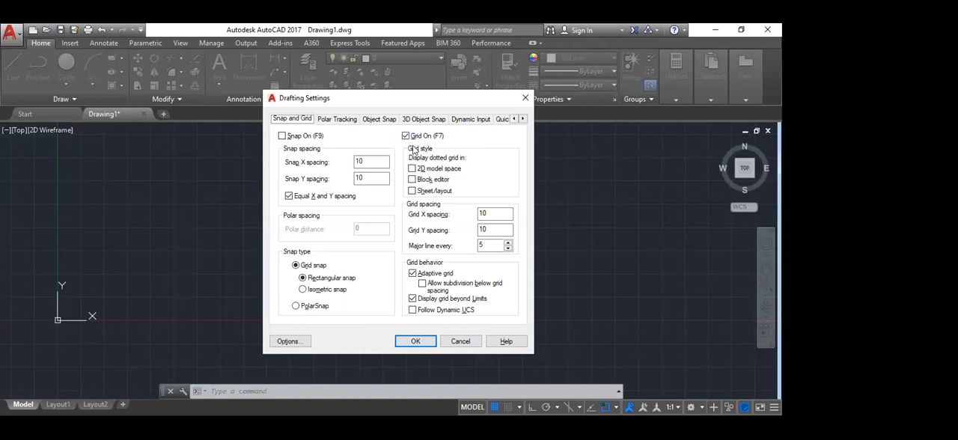
pyautogui.click(406, 137)
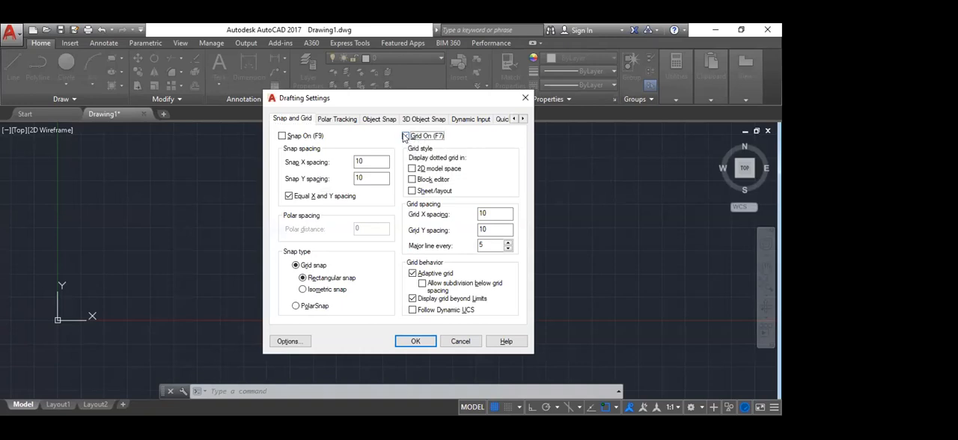
pyautogui.click(416, 341)
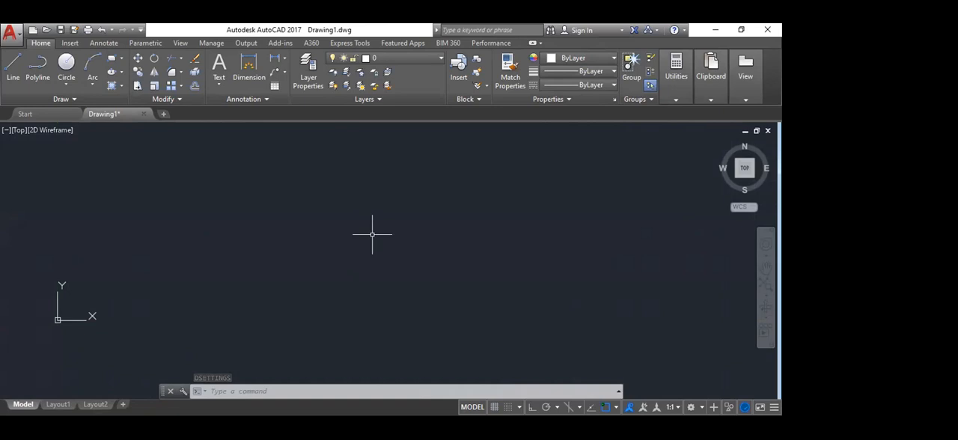
# Step: Toggle the grid display on and off twice in model space, ending with it off
pyautogui.scroll(-8, 372, 235)
pyautogui.scroll(7, 472, 213)
pyautogui.scroll(-3, 336, 250)
pyautogui.scroll(2, 411, 240)
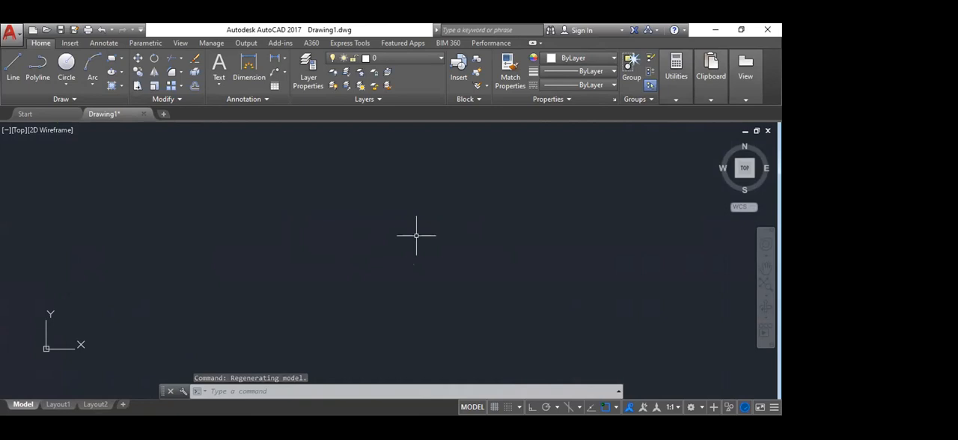
pyautogui.press('F7')
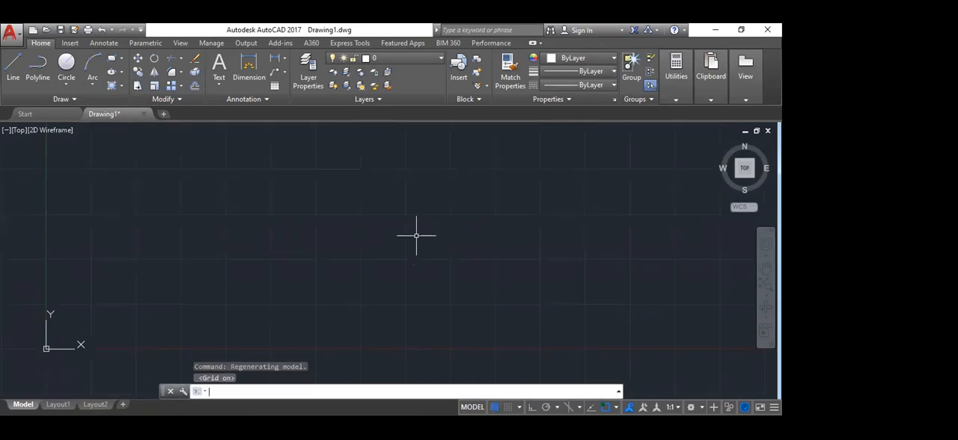
pyautogui.press('F7')
pyautogui.press('F7')
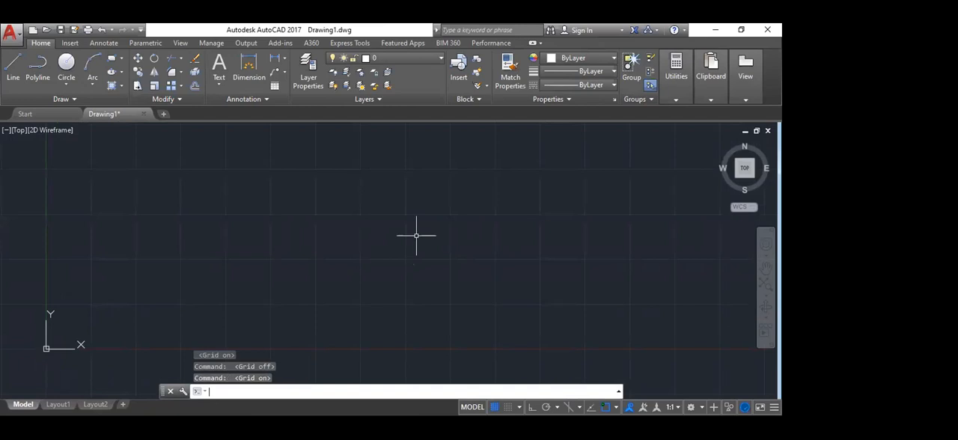
pyautogui.press('F7')
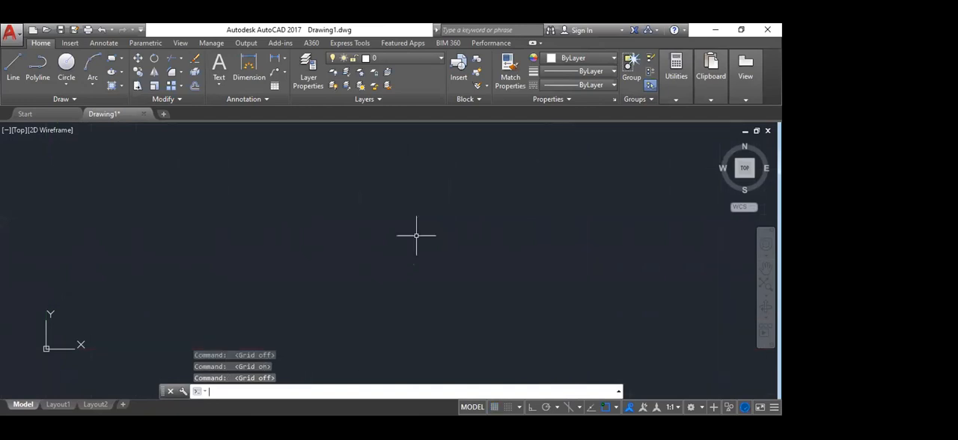
# Step: Reopen the drafting settings, turn the grid on while keeping the grid X spacing at 10, and apply
pyautogui.write('DS')
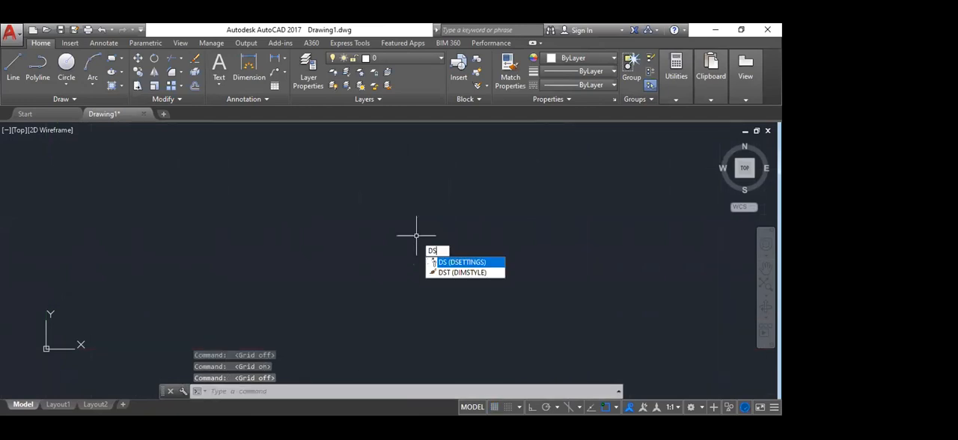
pyautogui.press('Return')
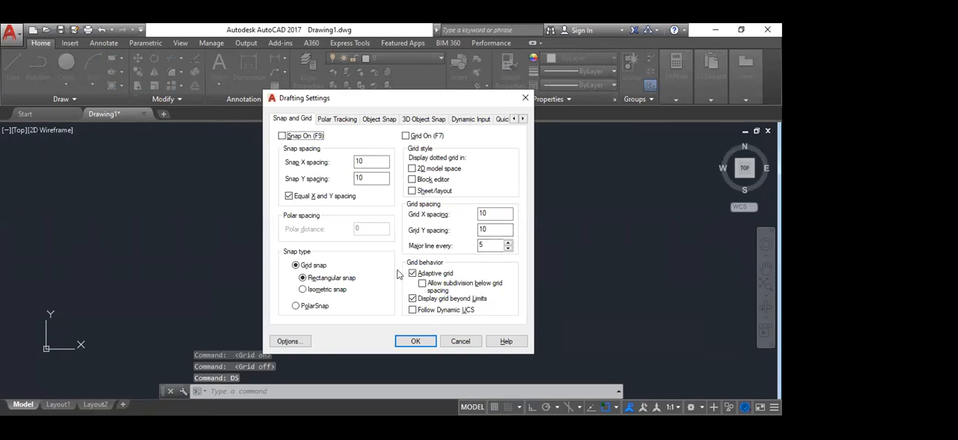
pyautogui.click(406, 135)
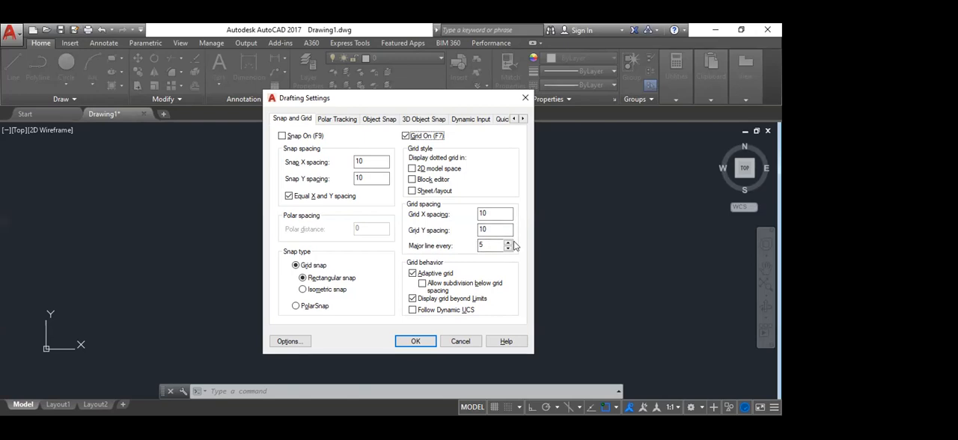
pyautogui.moveTo(495, 213); pyautogui.dragTo(424, 225)
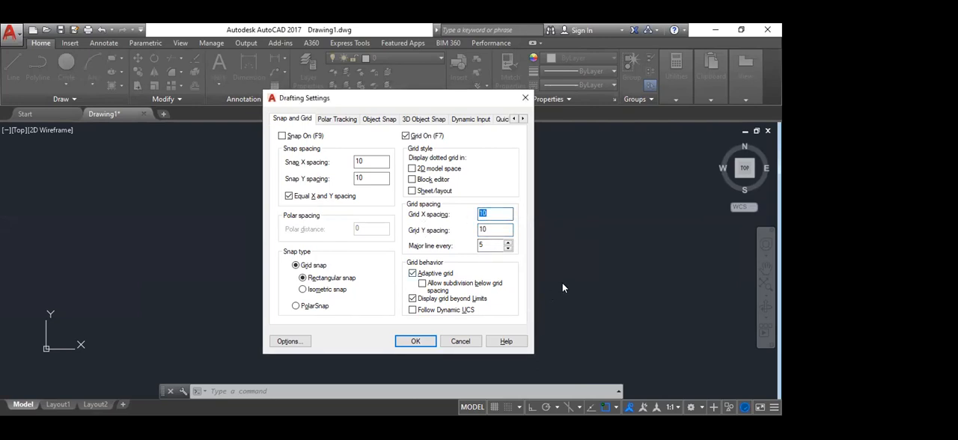
pyautogui.click(424, 353)
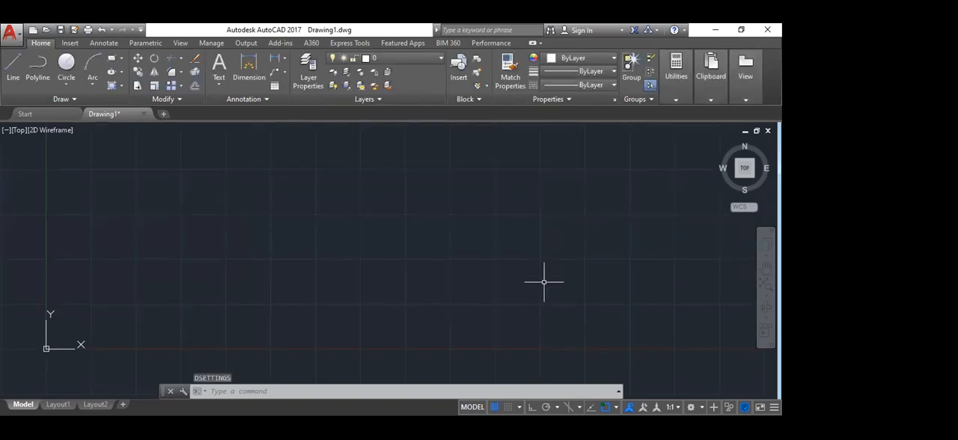
pyautogui.press('Escape')
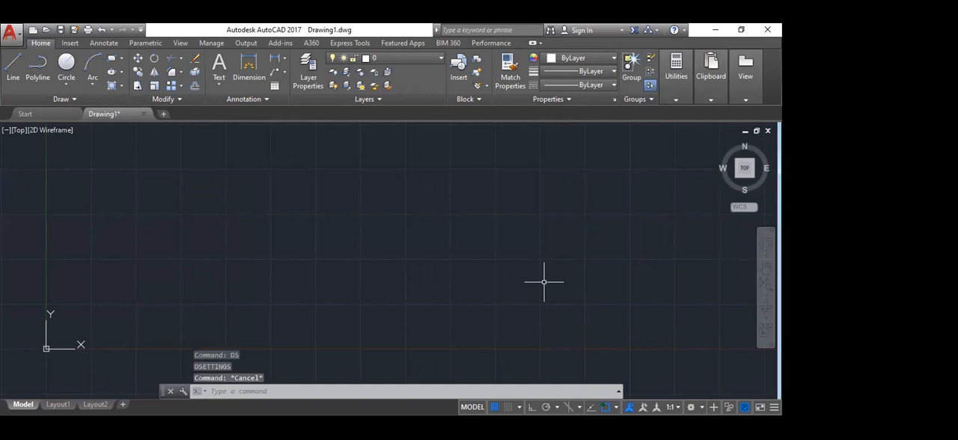
# Step: Open the drafting settings, switch the grid snap type to Isometric snap, and apply the change
pyautogui.write('ds')
pyautogui.press('Return')
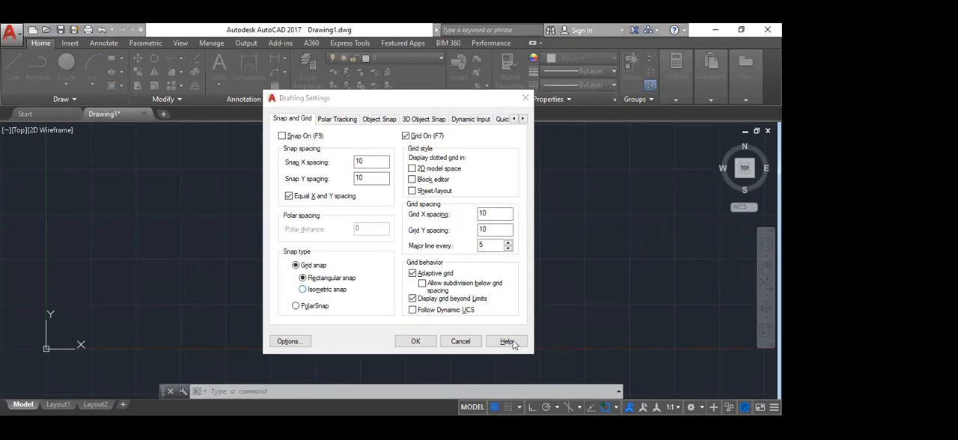
pyautogui.moveTo(334, 262)
pyautogui.mouseDown()
pyautogui.moveTo(367, 282)
pyautogui.moveTo(395, 283)
pyautogui.mouseUp()
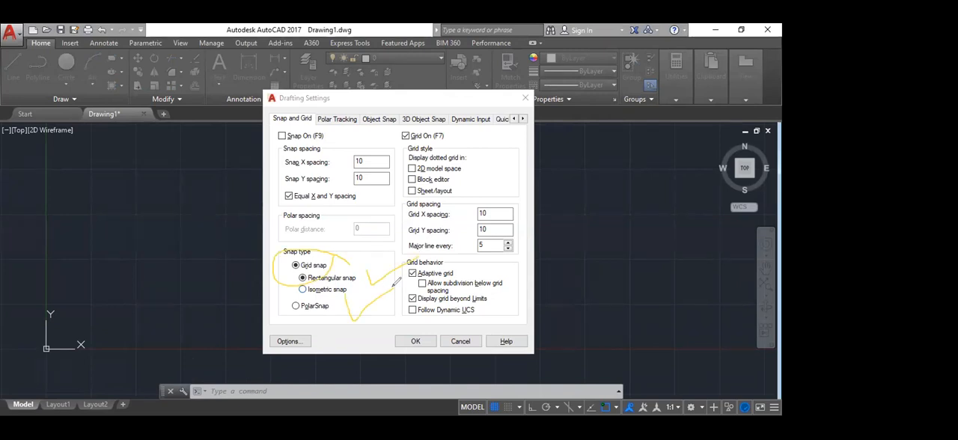
pyautogui.moveTo(332, 293); pyautogui.dragTo(379, 278)
pyautogui.moveTo(303, 291); pyautogui.dragTo(383, 291)
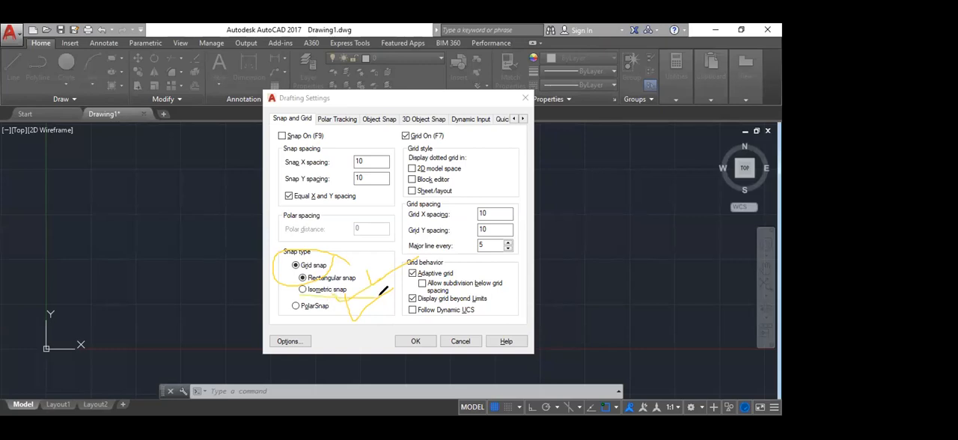
pyautogui.moveTo(365, 270)
pyautogui.mouseDown()
pyautogui.moveTo(367, 281)
pyautogui.moveTo(482, 244)
pyautogui.mouseUp()
pyautogui.press('e')
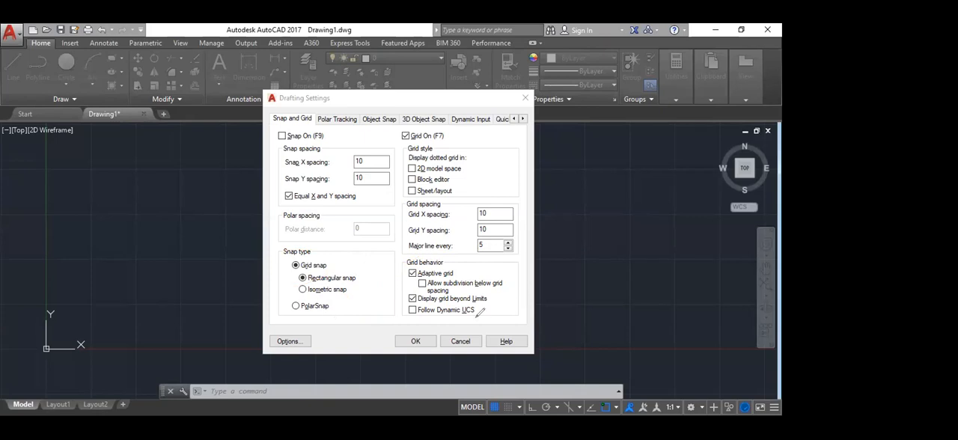
pyautogui.moveTo(339, 264); pyautogui.dragTo(402, 241)
pyautogui.press('e')
pyautogui.click(322, 288)
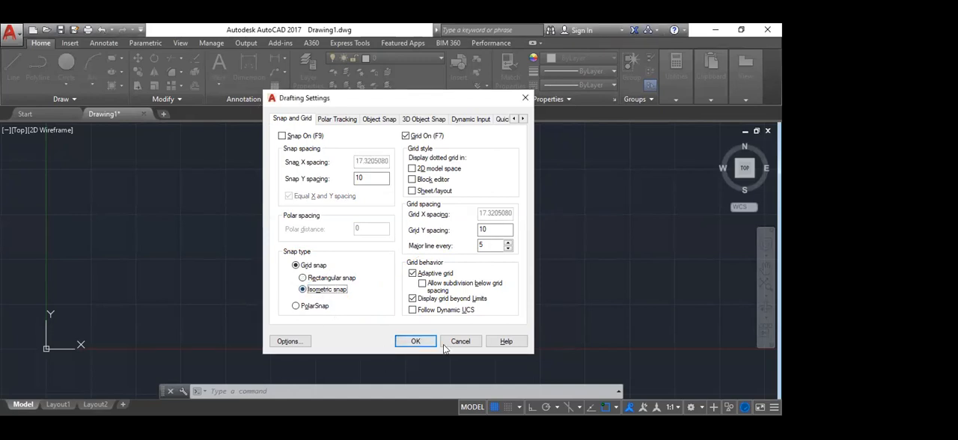
pyautogui.click(419, 342)
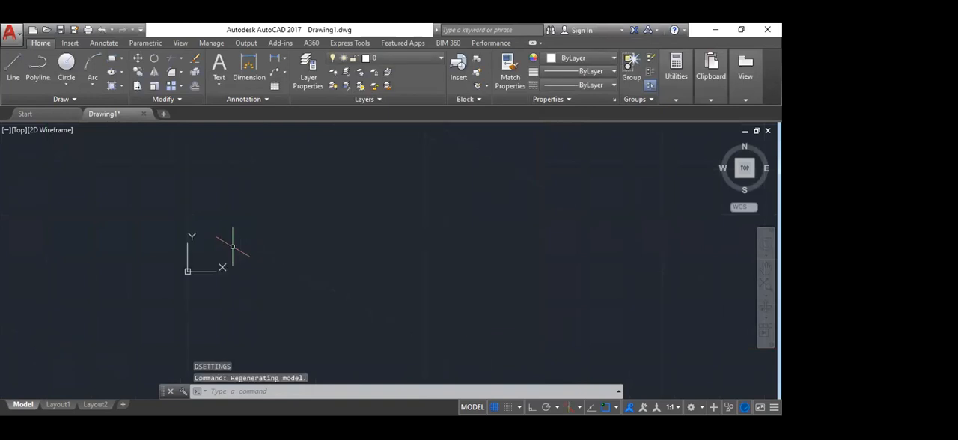
# Step: Examine how the isometric grid and crosshair look in model space at different magnifications
pyautogui.scroll(-6, 232, 246)
pyautogui.moveTo(521, 185); pyautogui.dragTo(410, 263, button='middle')
pyautogui.scroll(-9, 280, 272)
pyautogui.moveTo(493, 207); pyautogui.dragTo(508, 250, button='middle')
pyautogui.scroll(2, 213, 328)
pyautogui.scroll(4, 405, 259)
pyautogui.moveTo(405, 259); pyautogui.dragTo(499, 235, button='middle')
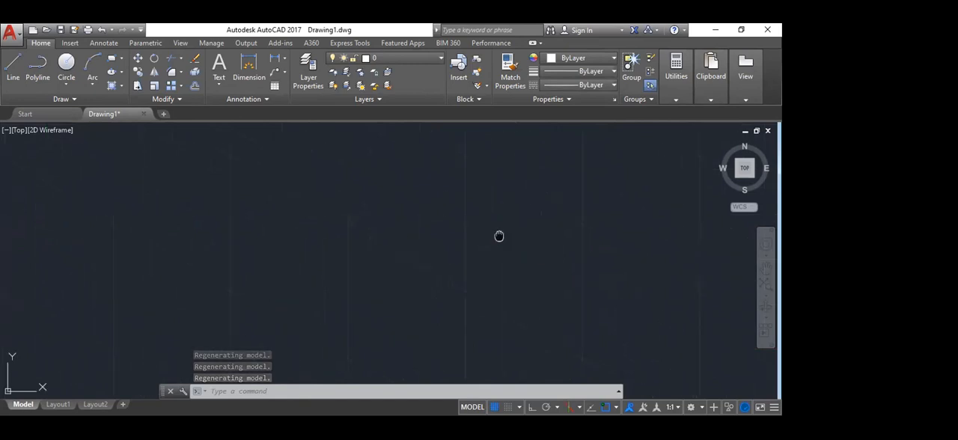
pyautogui.scroll(1, 495, 362)
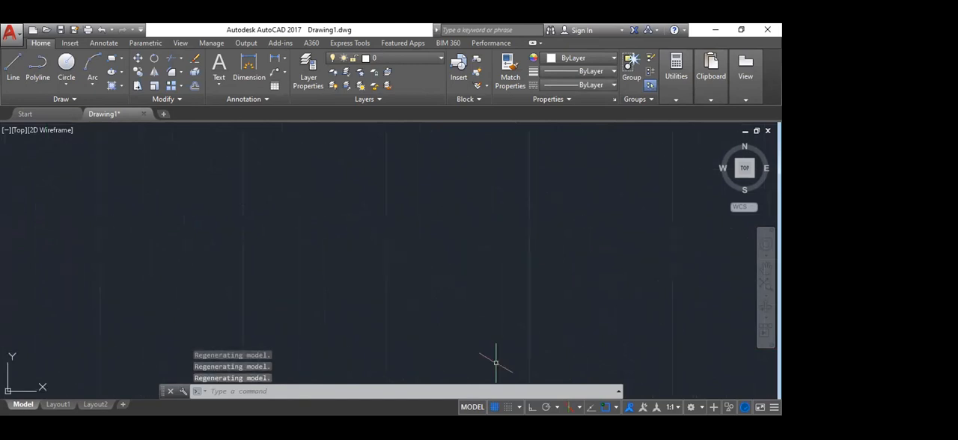
# Step: Reopen the drafting settings, set the snap type back to Rectangular snap, and check the grid in model space
pyautogui.write('DS')
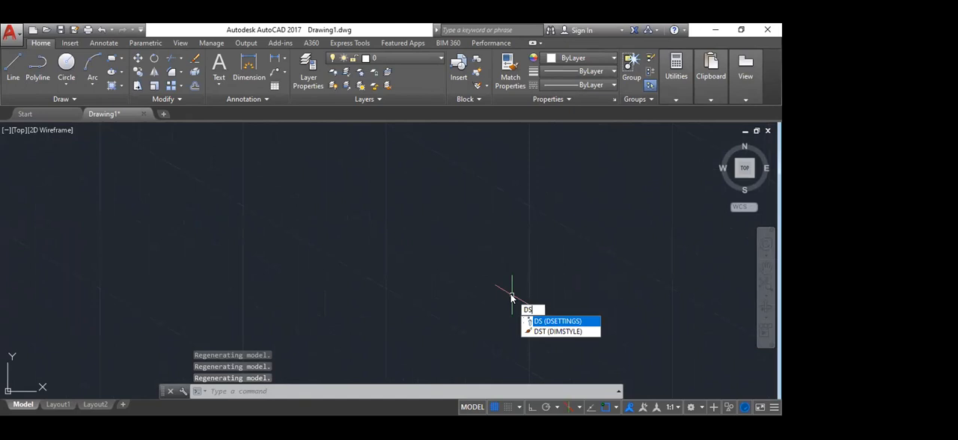
pyautogui.press('Return')
pyautogui.click(314, 279)
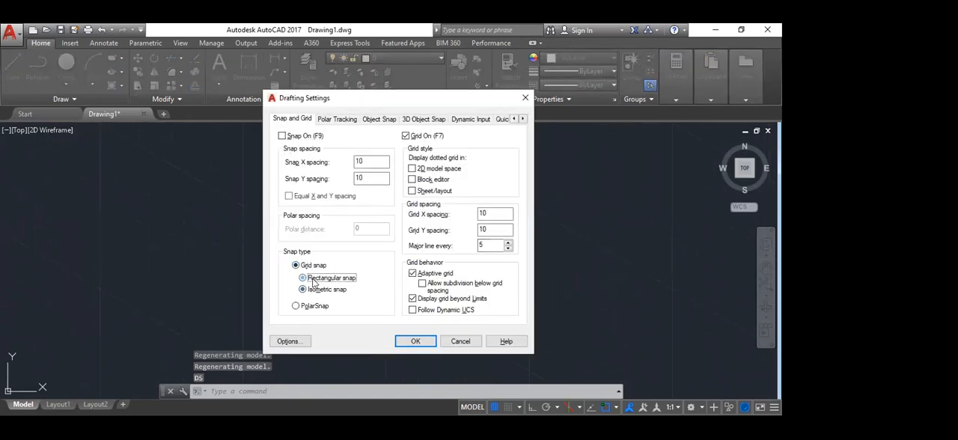
pyautogui.click(412, 345)
pyautogui.scroll(-3, 306, 207)
pyautogui.moveTo(419, 182); pyautogui.dragTo(371, 240, button='middle')
pyautogui.scroll(-5, 253, 216)
pyautogui.moveTo(596, 170); pyautogui.dragTo(461, 254, button='middle')
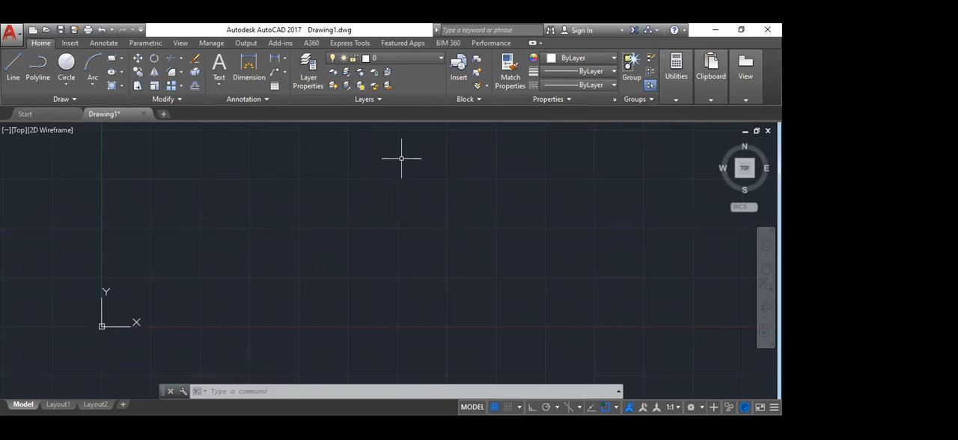
pyautogui.moveTo(494, 224); pyautogui.dragTo(458, 264, button='middle')
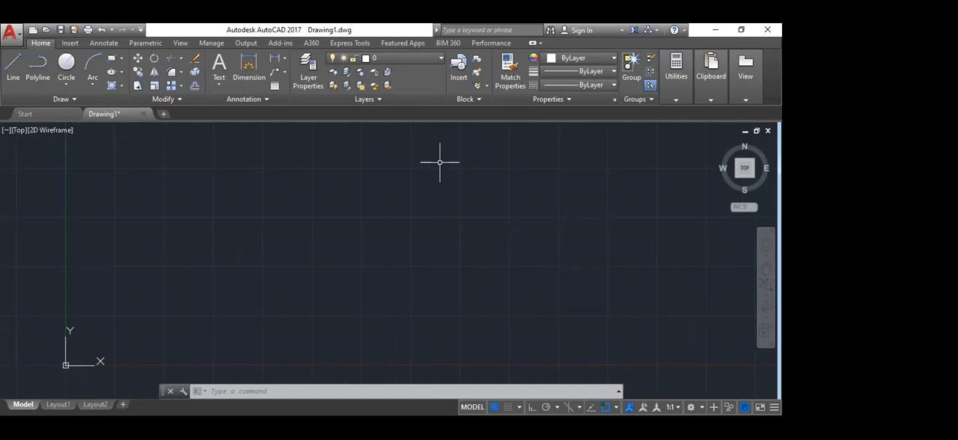
pyautogui.moveTo(471, 220); pyautogui.dragTo(444, 250, button='middle')
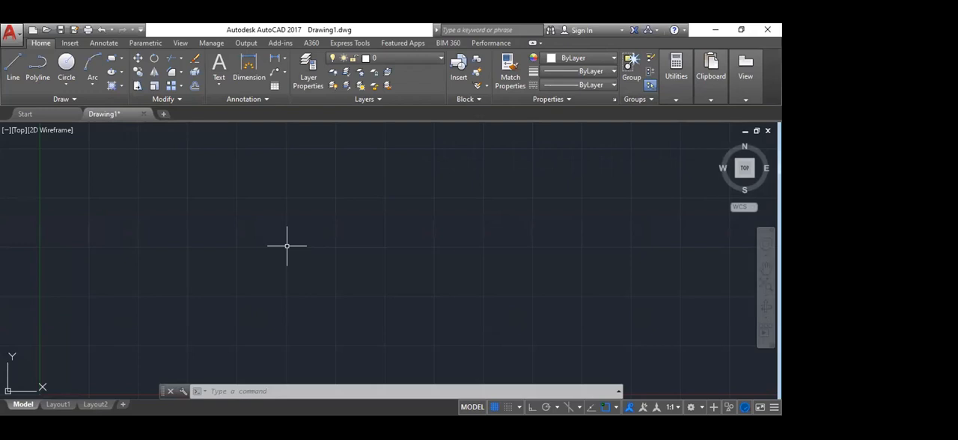
# Step: Open the drafting settings once more, look over the snap and grid options, and close the dialog
pyautogui.write('DS')
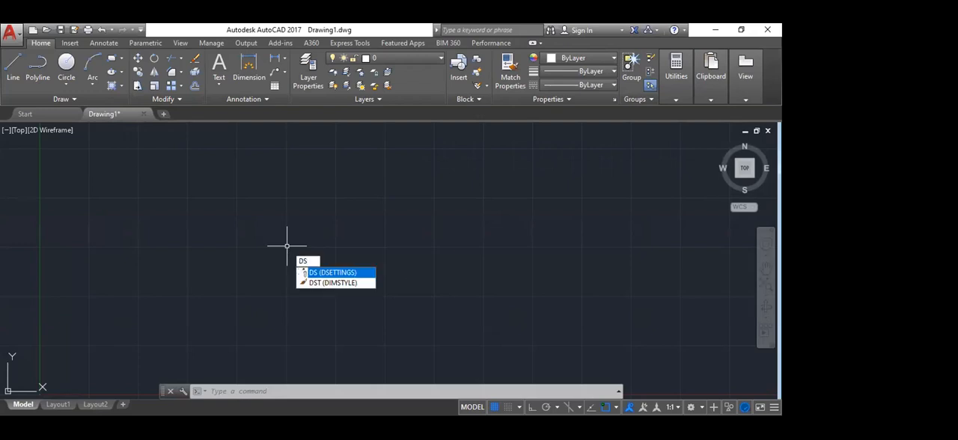
pyautogui.press('Return')
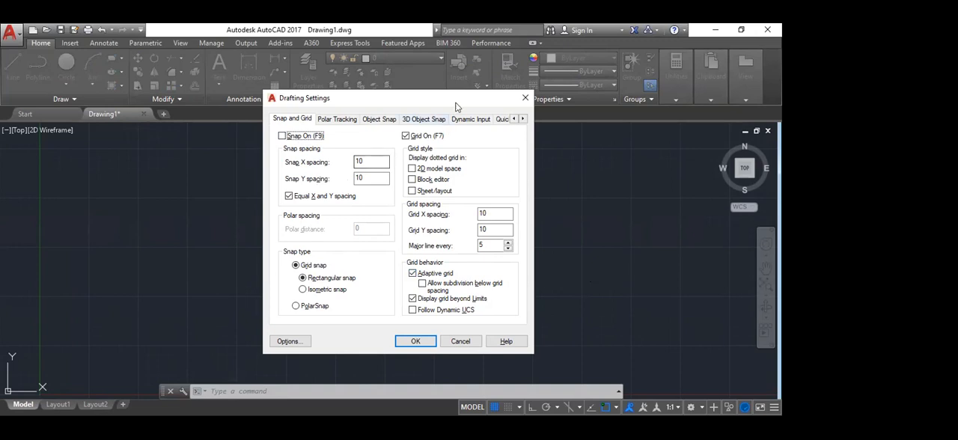
pyautogui.moveTo(449, 98); pyautogui.dragTo(382, 159)
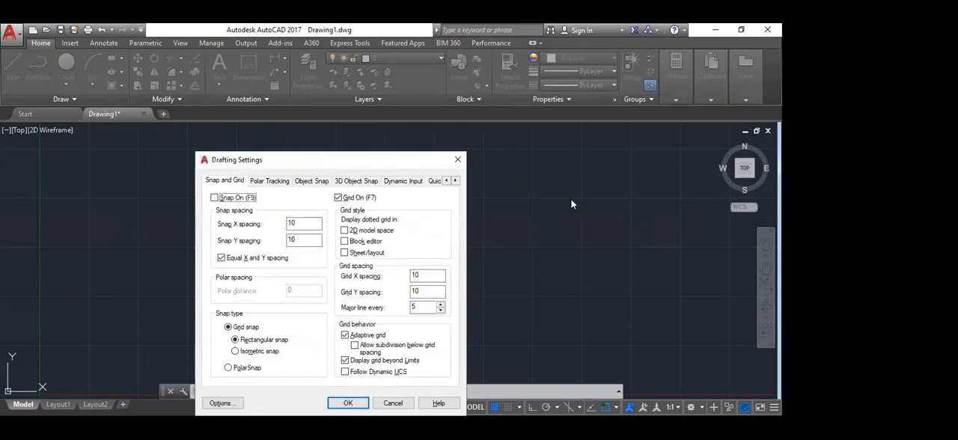
pyautogui.press('Return')
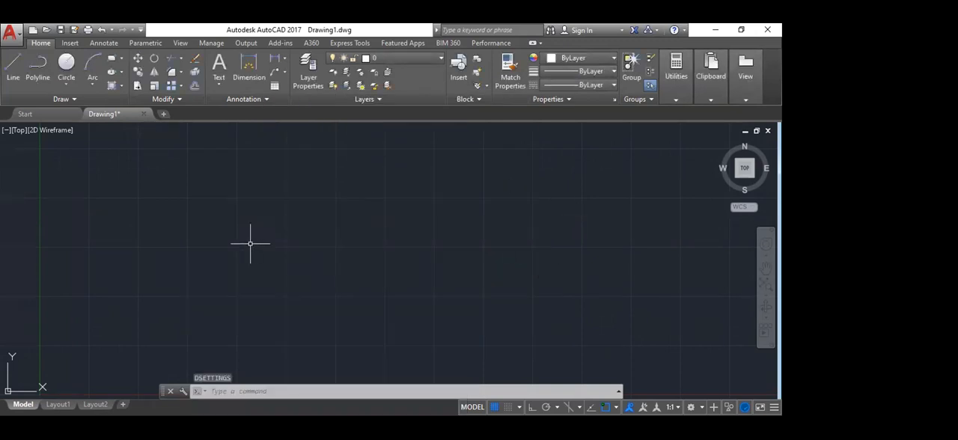
pyautogui.press('Escape')
pyautogui.write('l')
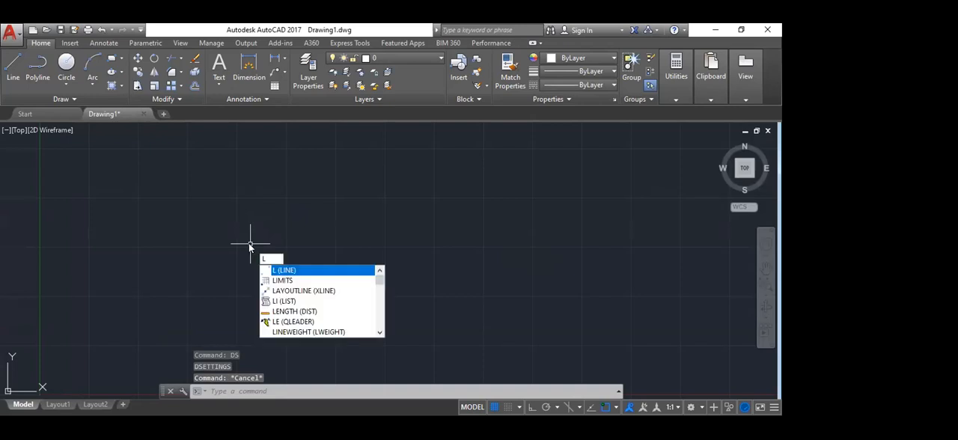
pyautogui.press('Return')
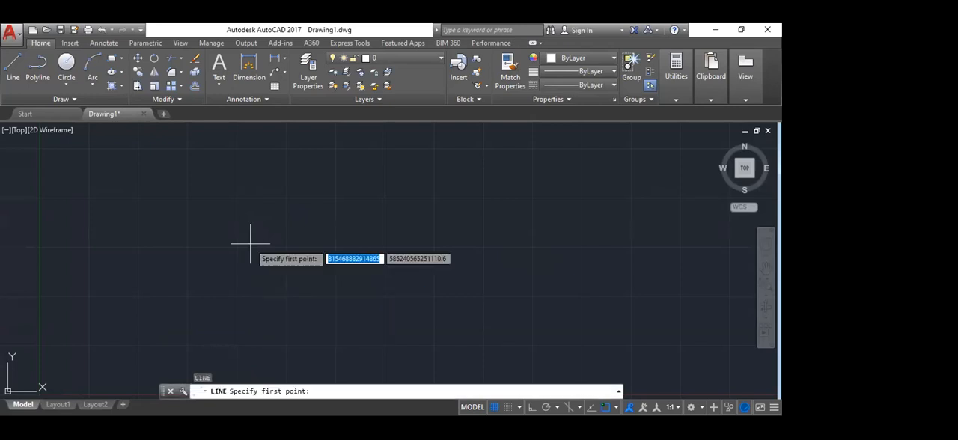
pyautogui.click(240, 195)
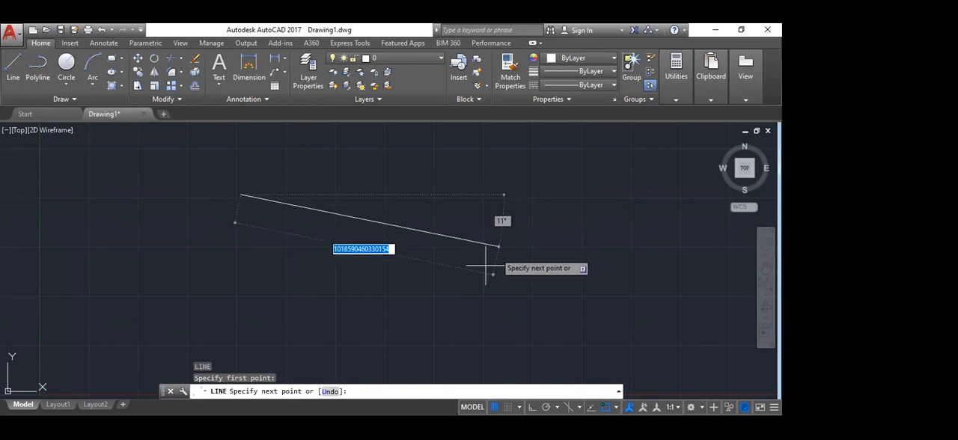
pyautogui.press('Escape')
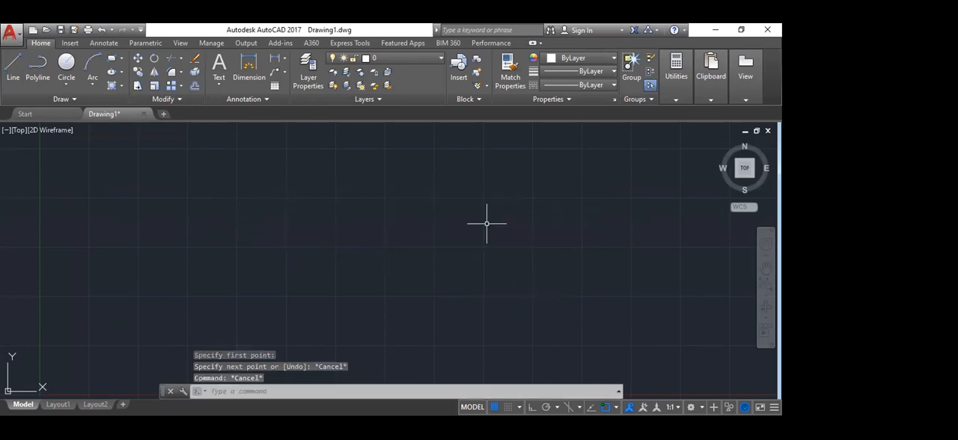
# Step: Draw a single, nearly horizontal line between two freely picked points in the upper part of model space
pyautogui.write('L')
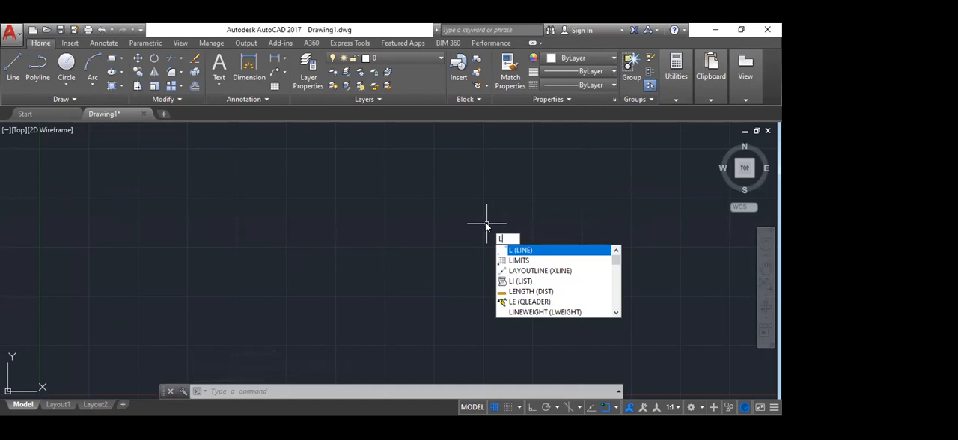
pyautogui.press('Return')
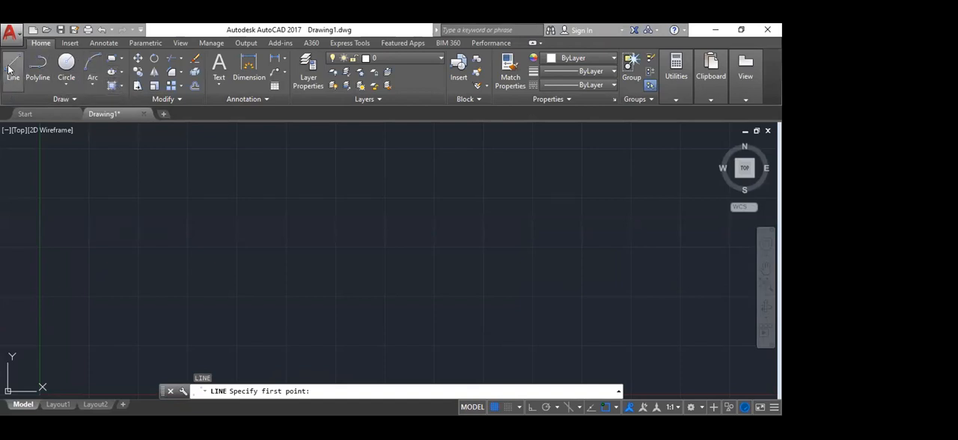
pyautogui.click(231, 193)
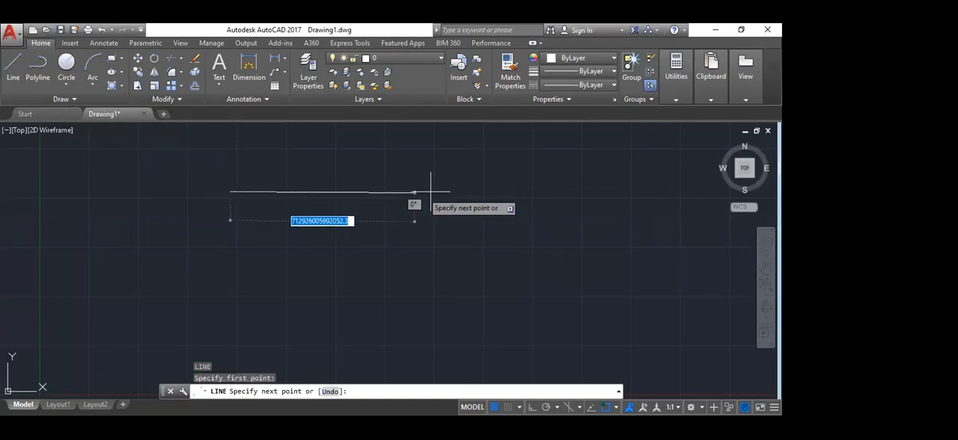
pyautogui.click(485, 193)
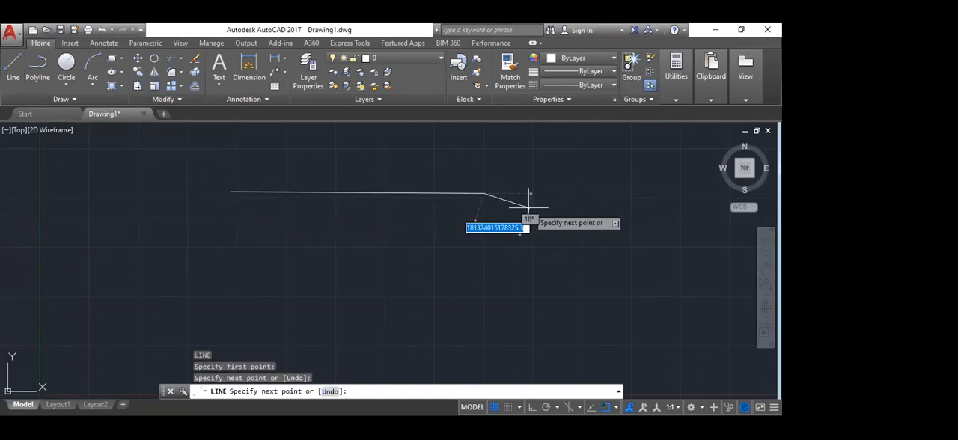
pyautogui.press('Escape')
pyautogui.press('Escape')
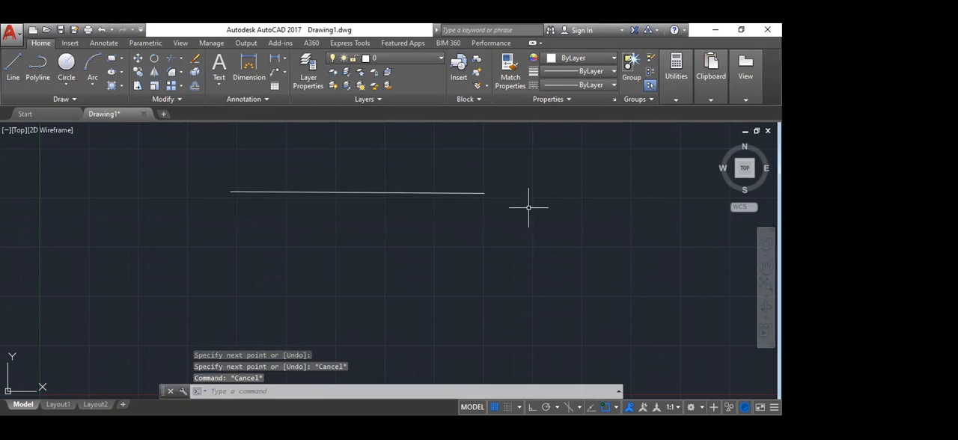
# Step: Draw a second horizontal line of similar length below the first one, starting slightly further left
pyautogui.write('l')
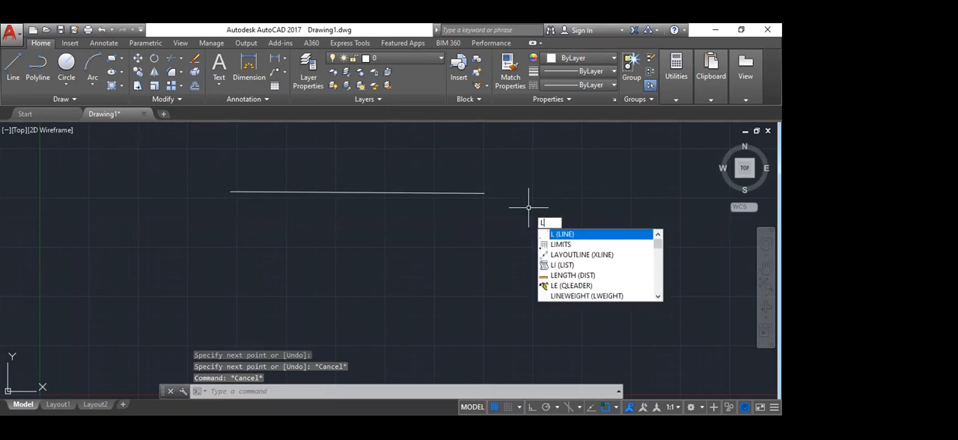
pyautogui.press('Return')
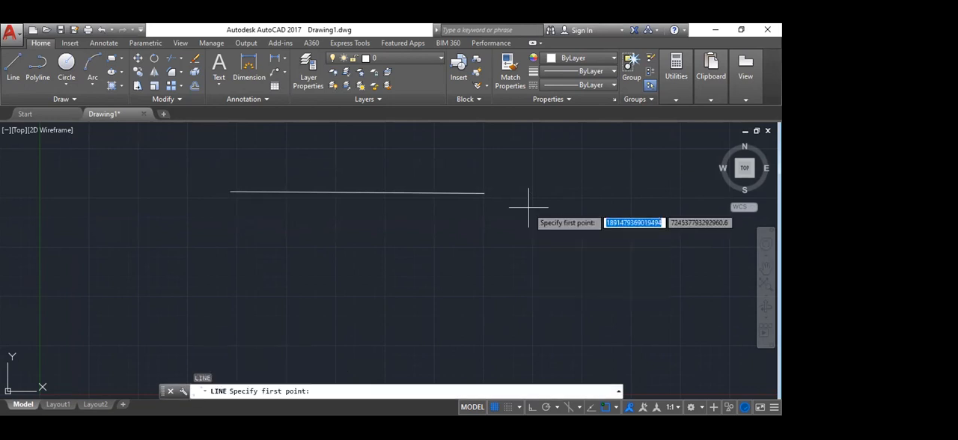
pyautogui.click(200, 249)
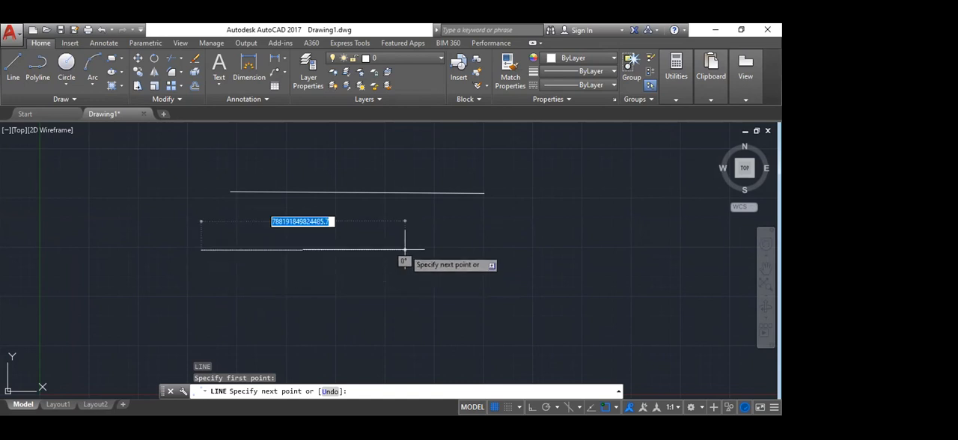
pyautogui.click(461, 250)
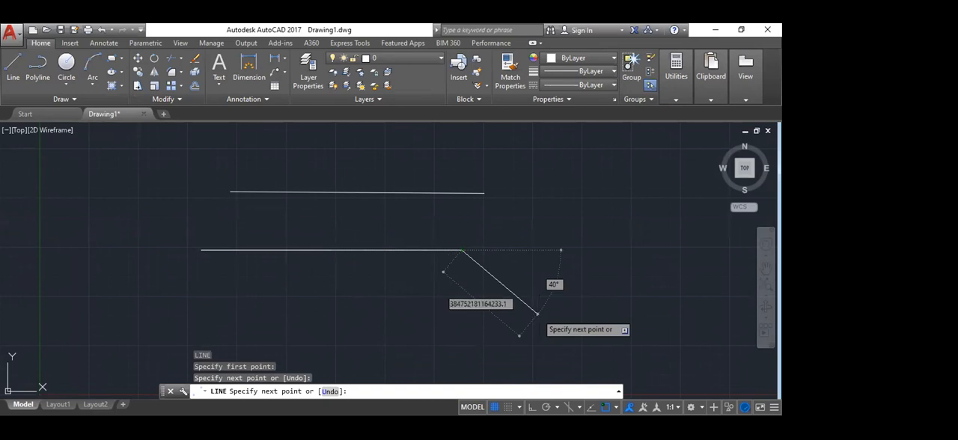
pyautogui.press('Escape')
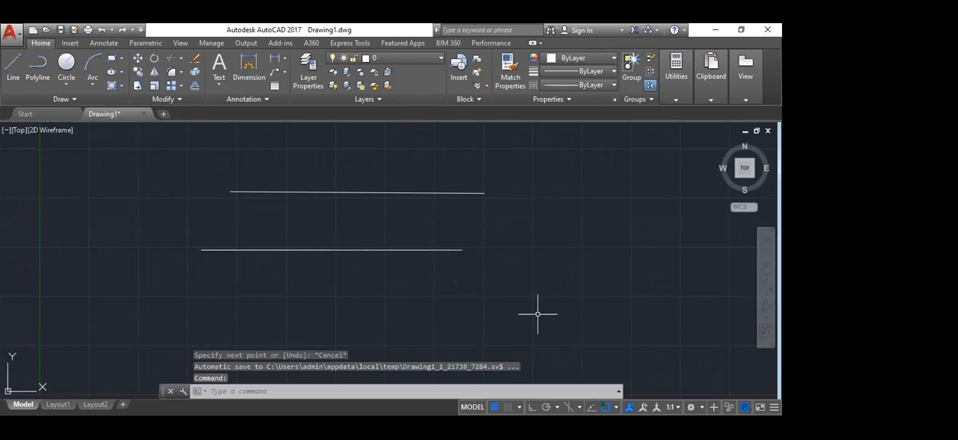
# Step: Inspect the two lines in model space, select the lower one to view its grips, and clear the selection
pyautogui.scroll(-2, 321, 272)
pyautogui.scroll(6, 293, 262)
pyautogui.scroll(-3, 335, 227)
pyautogui.scroll(-2, 335, 227)
pyautogui.moveTo(226, 190); pyautogui.dragTo(227, 204, button='middle')
pyautogui.click(307, 227)
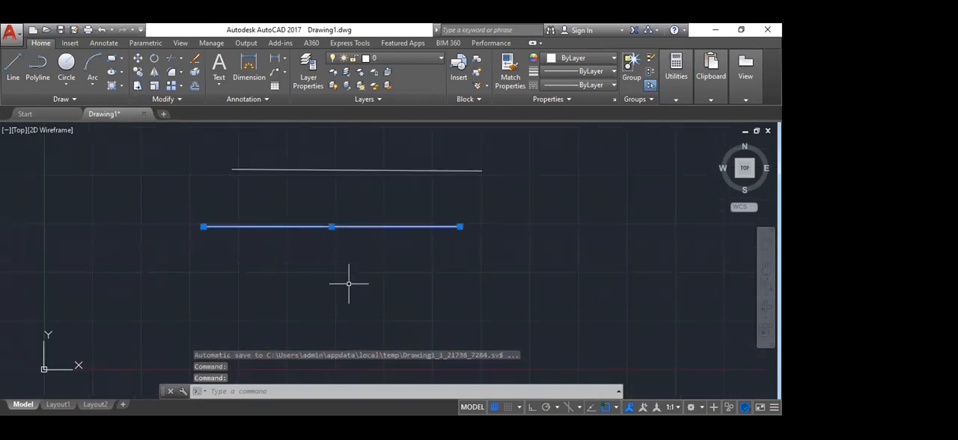
pyautogui.moveTo(454, 248); pyautogui.dragTo(412, 263, button='middle')
pyautogui.scroll(2, 463, 237)
pyautogui.scroll(-2, 484, 219)
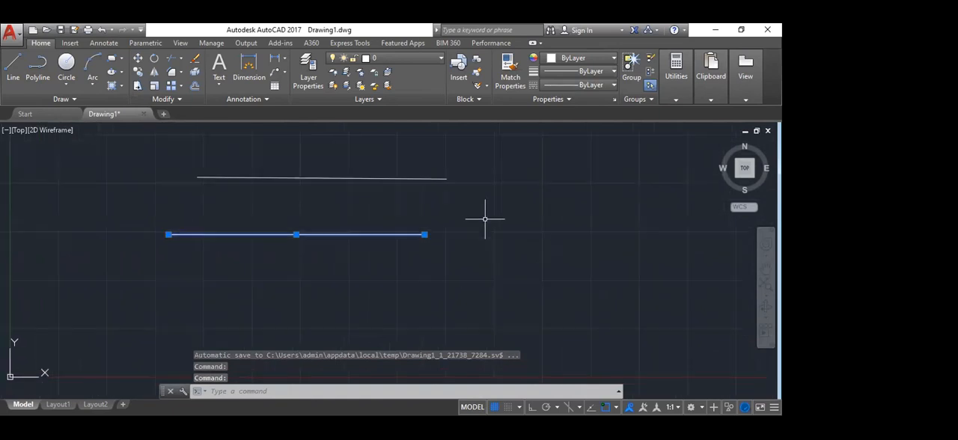
pyautogui.press('Escape')
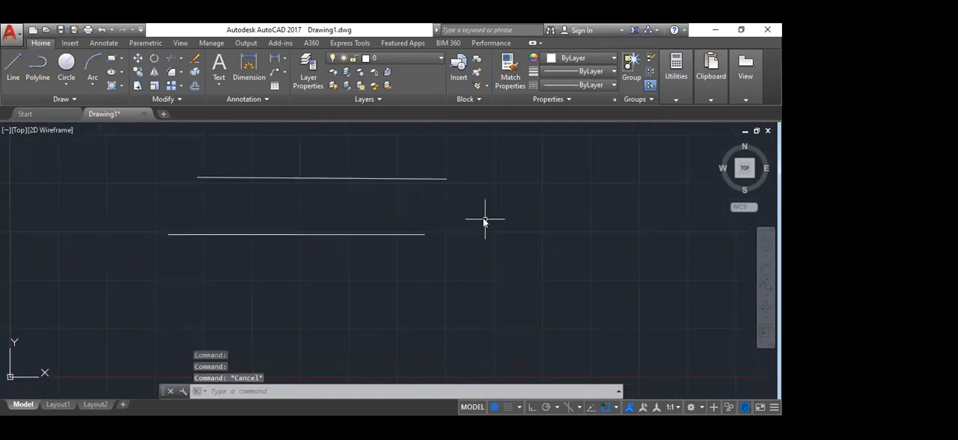
# Step: Draw an open chain of eight connected line segments through freely picked points, looping around the two horizontal lines
pyautogui.write('L')
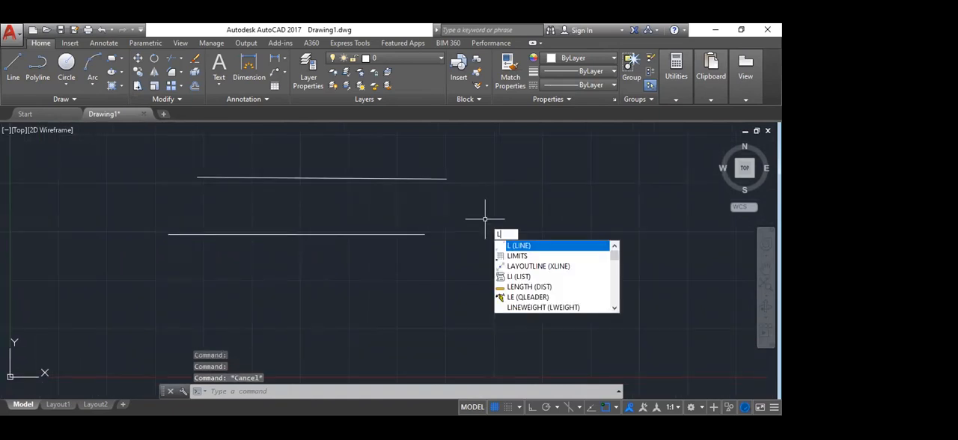
pyautogui.press('Return')
pyautogui.click(299, 271)
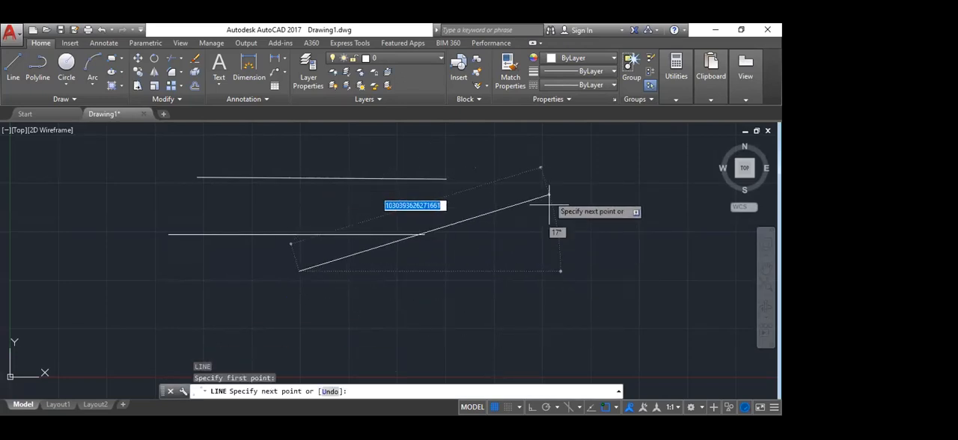
pyautogui.click(511, 188)
pyautogui.click(550, 259)
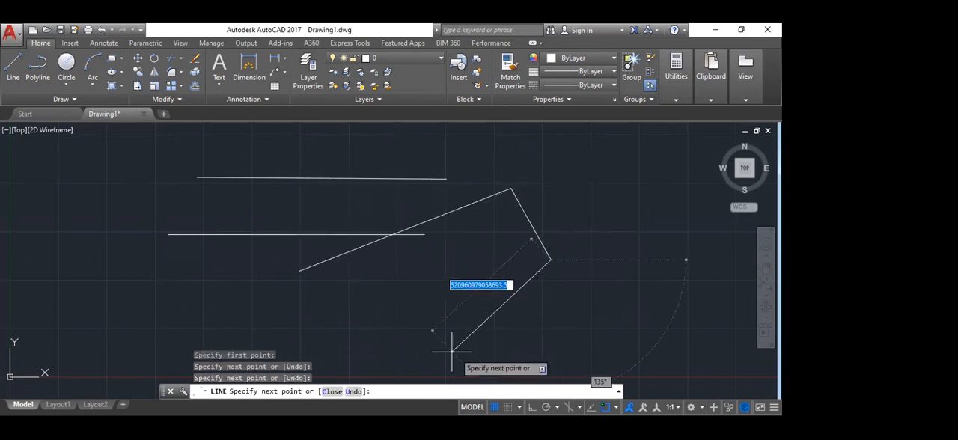
pyautogui.click(450, 351)
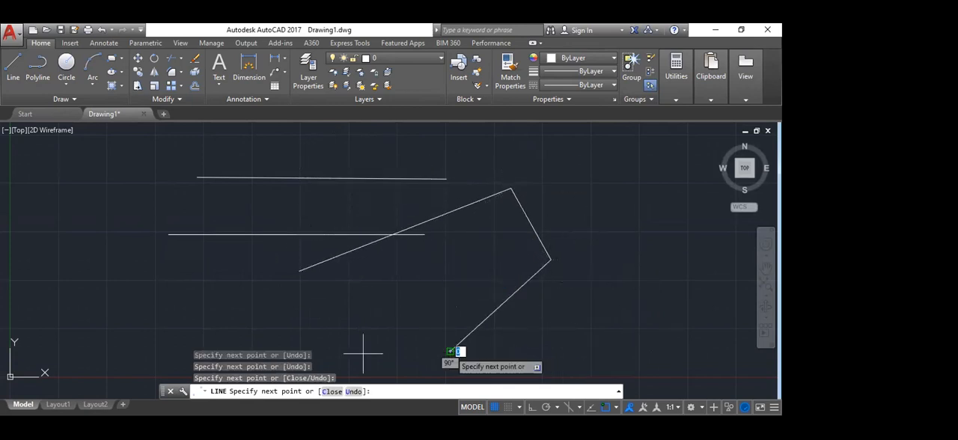
pyautogui.click(290, 323)
pyautogui.click(147, 273)
pyautogui.click(142, 178)
pyautogui.click(356, 133)
pyautogui.click(618, 193)
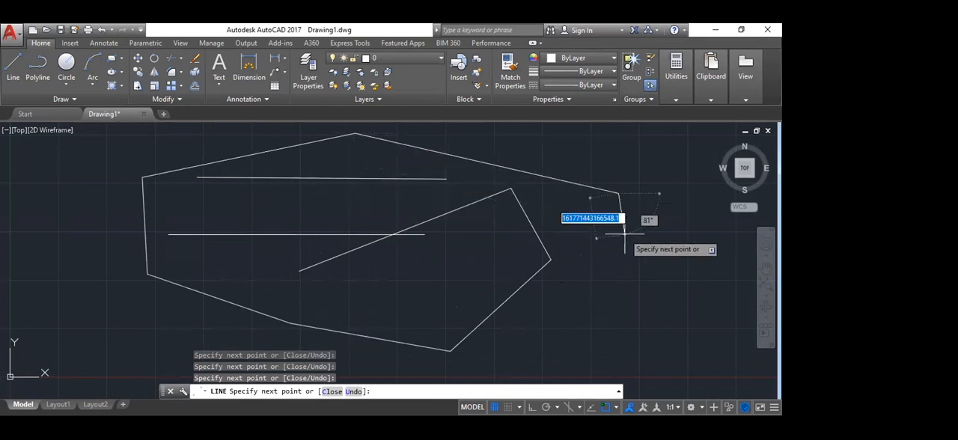
pyautogui.press('Escape')
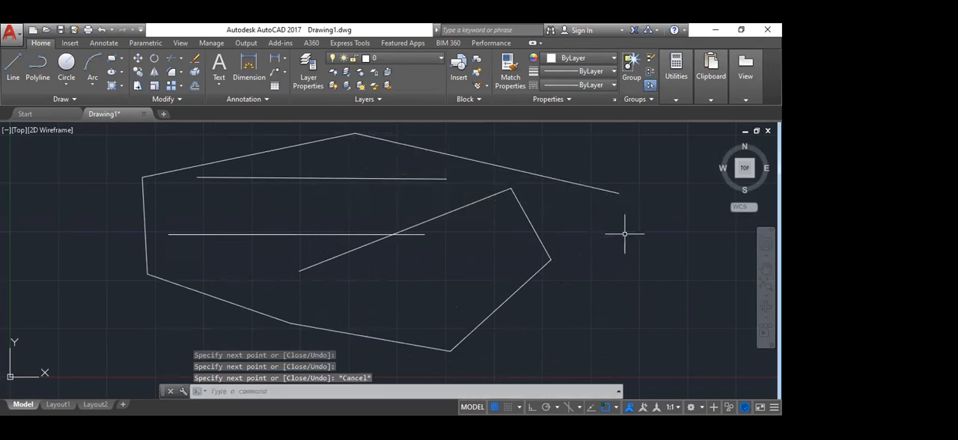
pyautogui.press('Escape')
pyautogui.press('Escape')
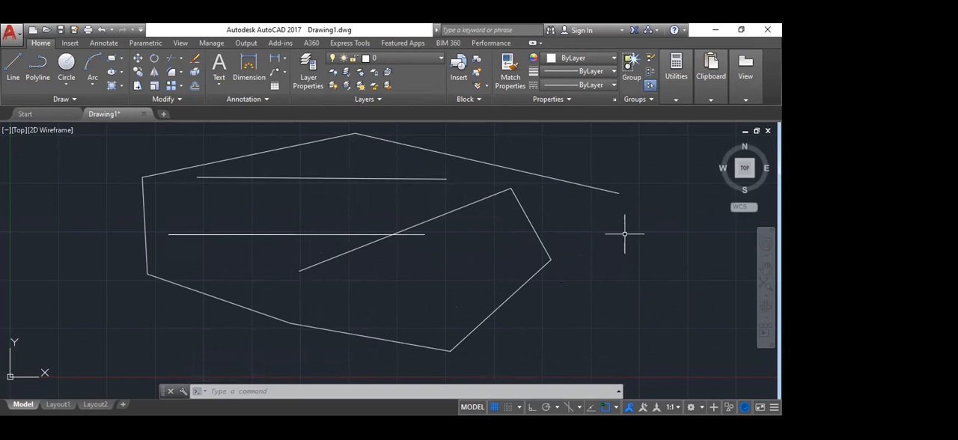
# Step: Select all the lines in model space with a window around them and erase them
pyautogui.scroll(-4, 327, 292)
pyautogui.click(248, 199)
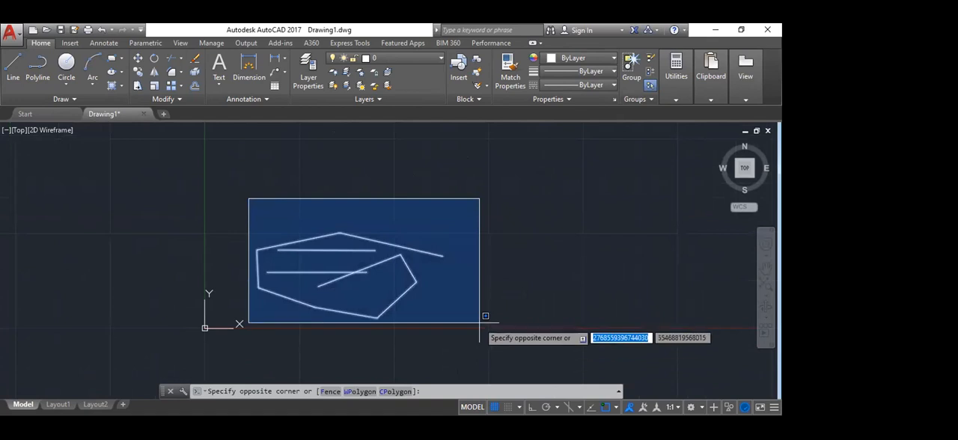
pyautogui.click(479, 323)
pyautogui.press('Delete')
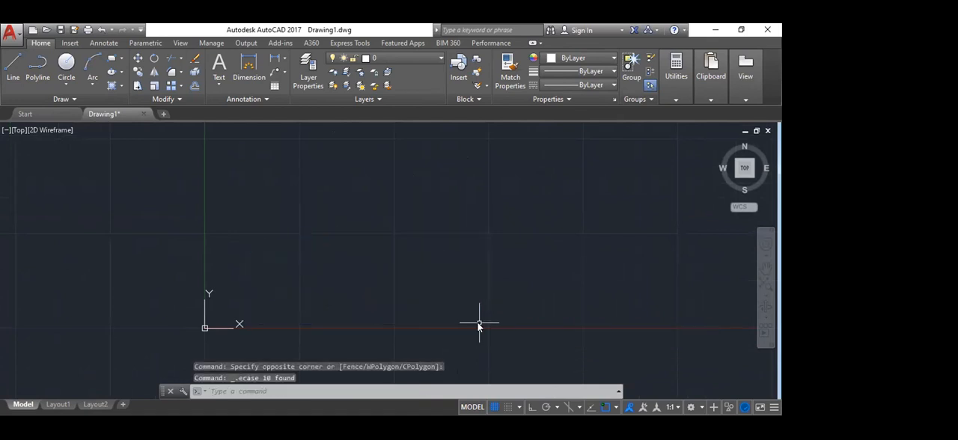
# Step: Draw an open zigzag of five connected line segments above and to the right of the origin, ending the Line command
pyautogui.write('l')
pyautogui.press('Return')
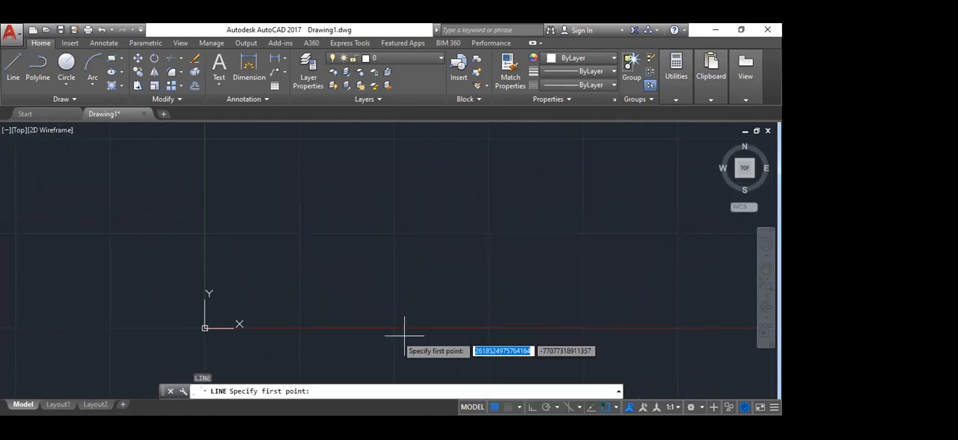
pyautogui.click(311, 247)
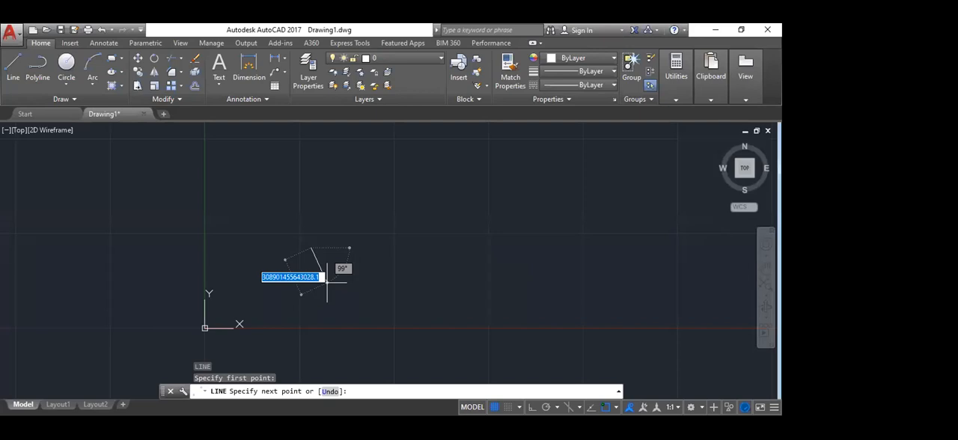
pyautogui.click(375, 182)
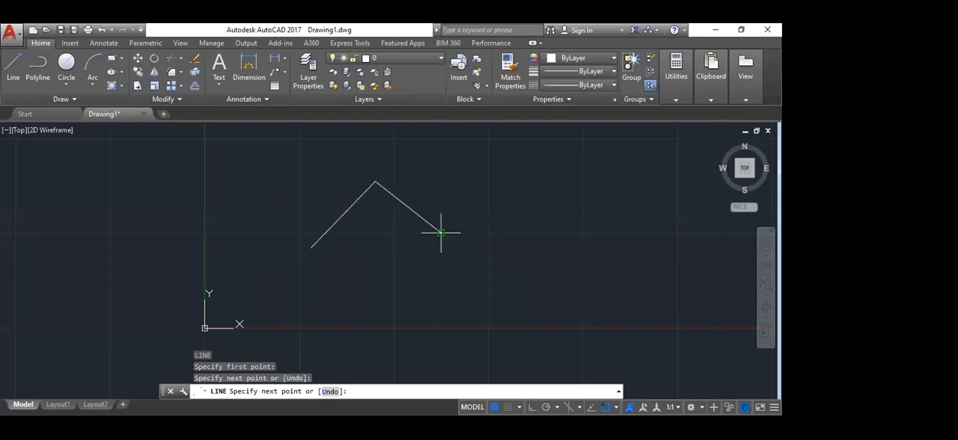
pyautogui.click(441, 233)
pyautogui.click(358, 279)
pyautogui.click(383, 309)
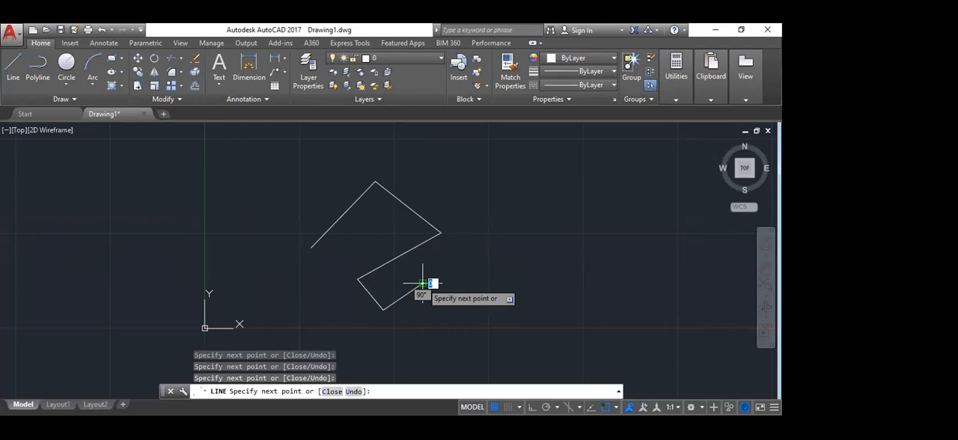
pyautogui.press('Escape')
pyautogui.scroll(-5, 235, 214)
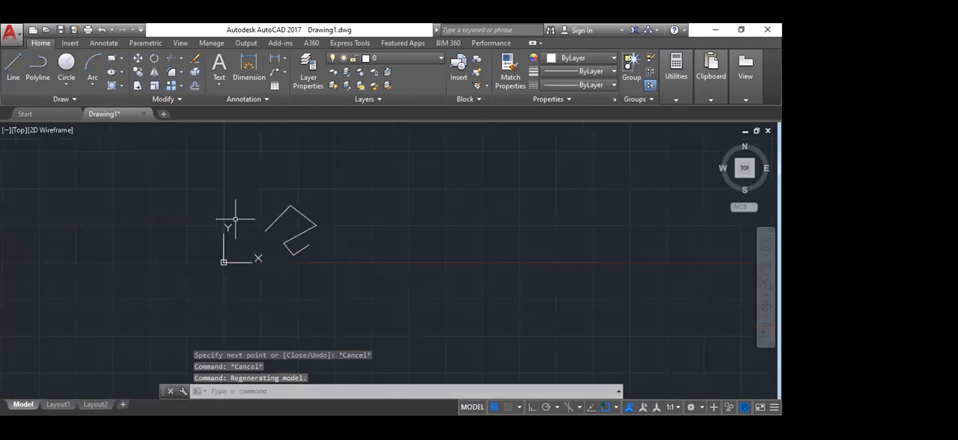
pyautogui.scroll(2, 322, 221)
pyautogui.scroll(4, 324, 169)
pyautogui.moveTo(365, 174); pyautogui.dragTo(380, 144, button='middle')
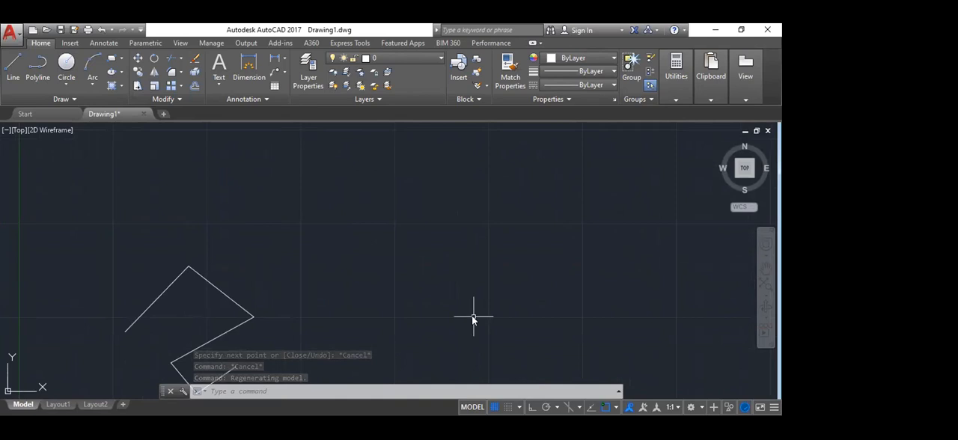
# Step: Open the drafting settings, look over the Snap and Grid, Object Snap and Dynamic Input options, and close the dialog
pyautogui.write('DS')
pyautogui.press('Return')
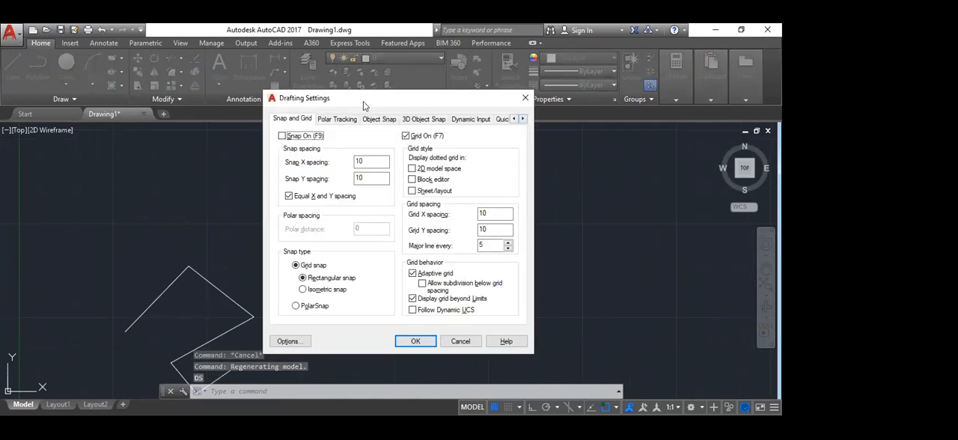
pyautogui.doubleClick(522, 119)
pyautogui.click(514, 119)
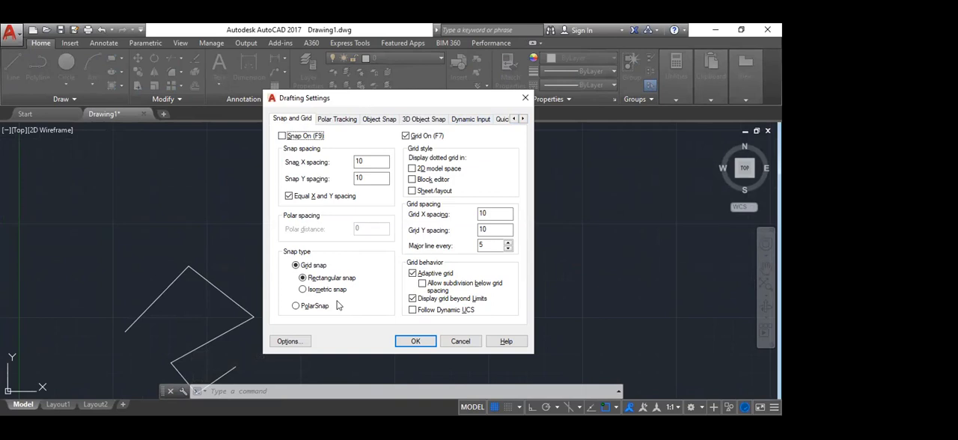
pyautogui.click(385, 122)
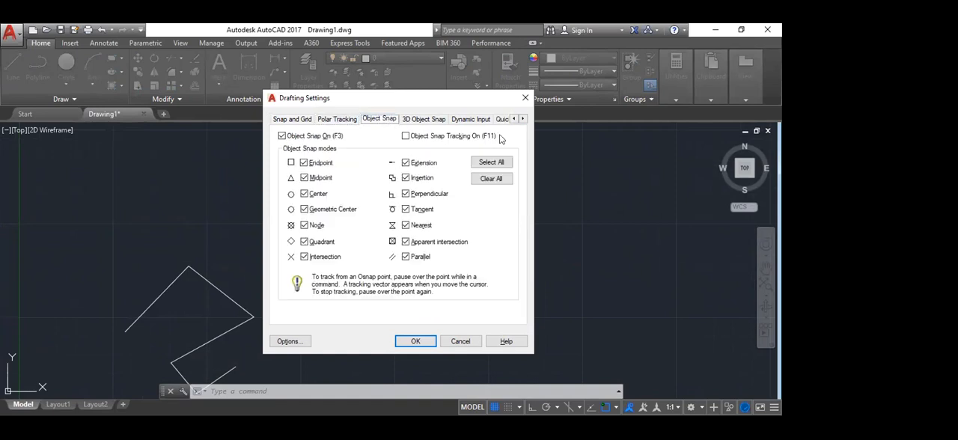
pyautogui.click(479, 122)
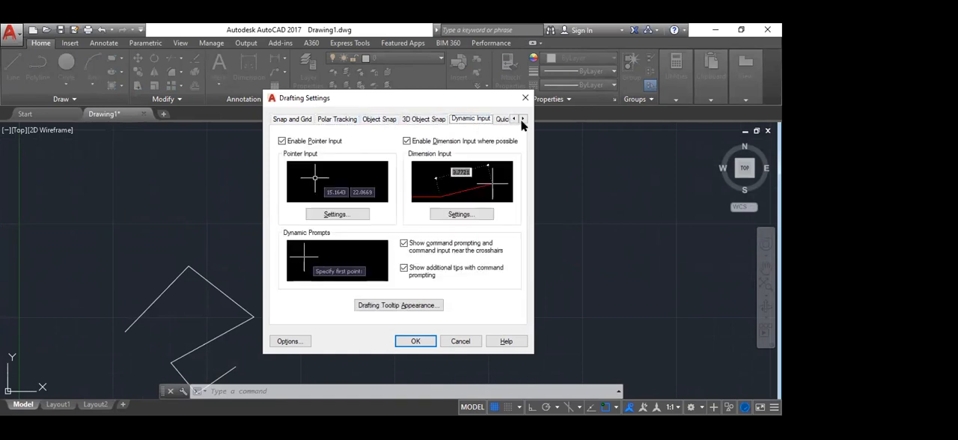
pyautogui.click(522, 120)
pyautogui.click(522, 119)
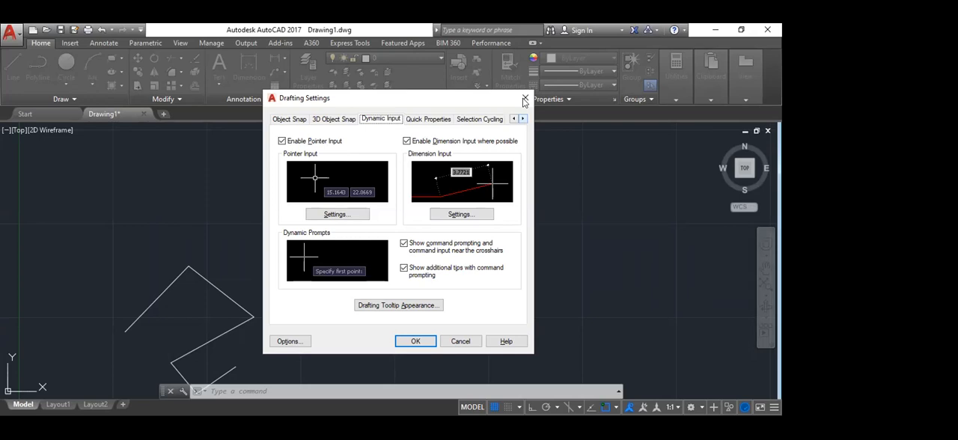
pyautogui.click(525, 98)
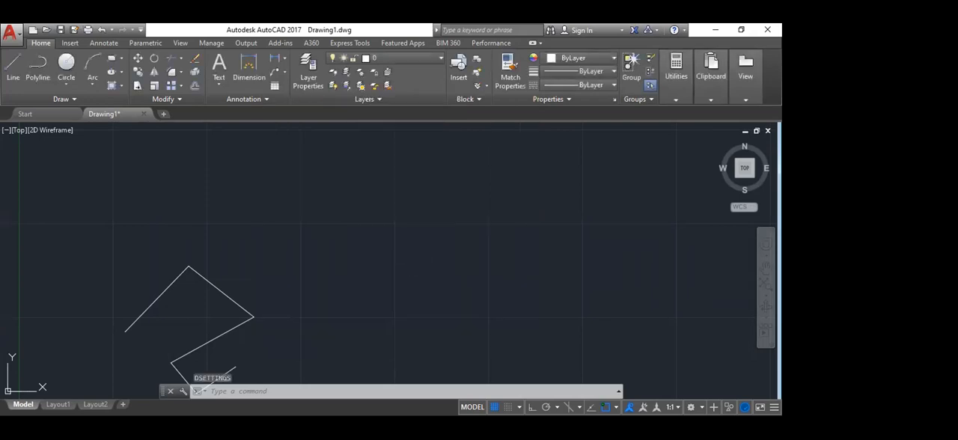
pyautogui.press('Escape')
pyautogui.press('Escape')
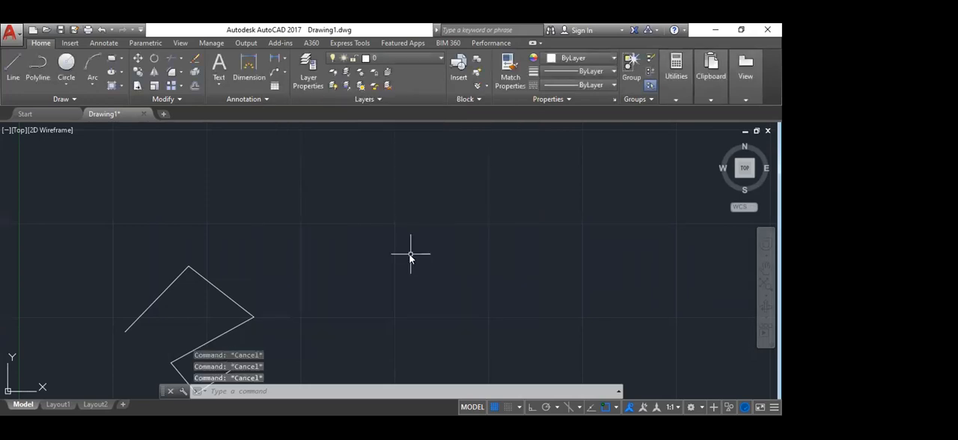
# Step: Reopen the drafting settings and review the Polar Tracking, Object Snap and Dynamic Input options
pyautogui.write('DS')
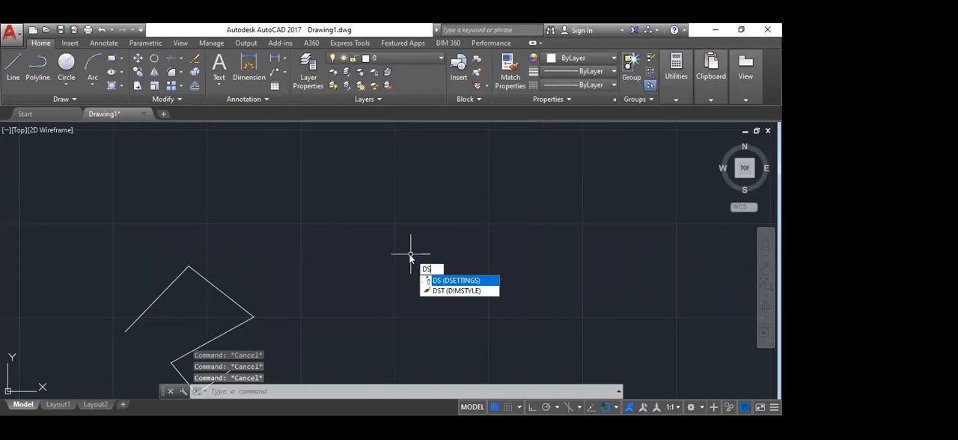
pyautogui.press('Return')
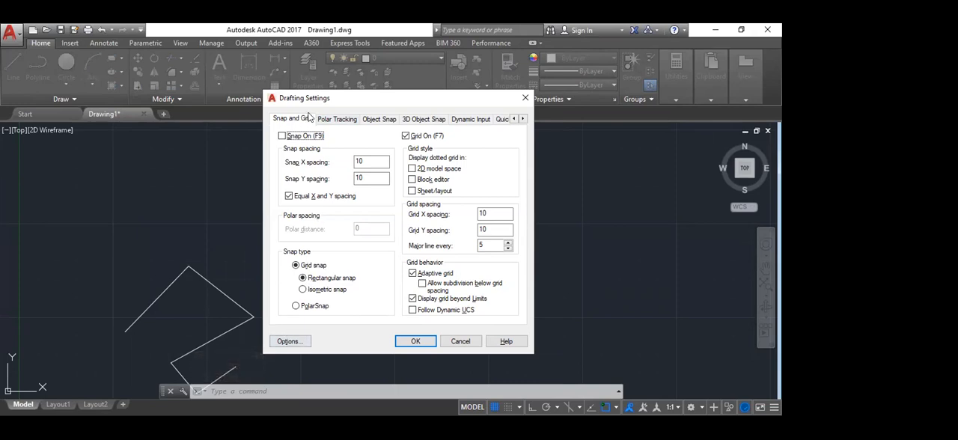
pyautogui.click(331, 123)
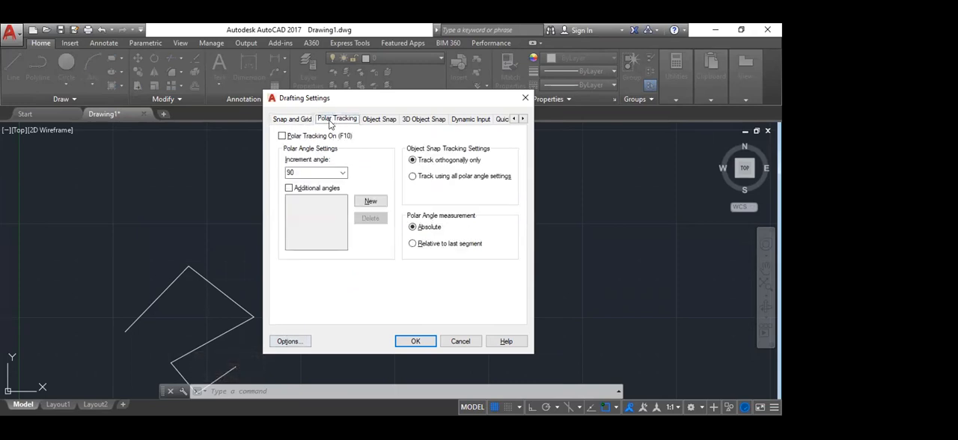
pyautogui.click(379, 120)
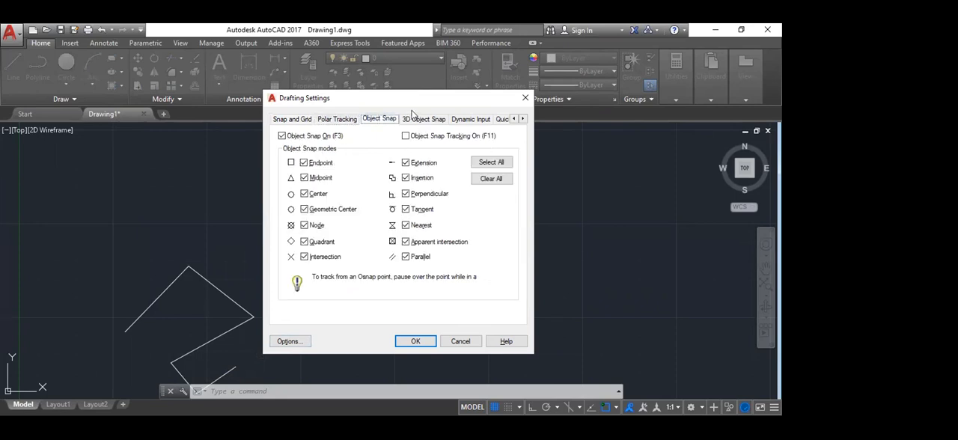
pyautogui.click(468, 120)
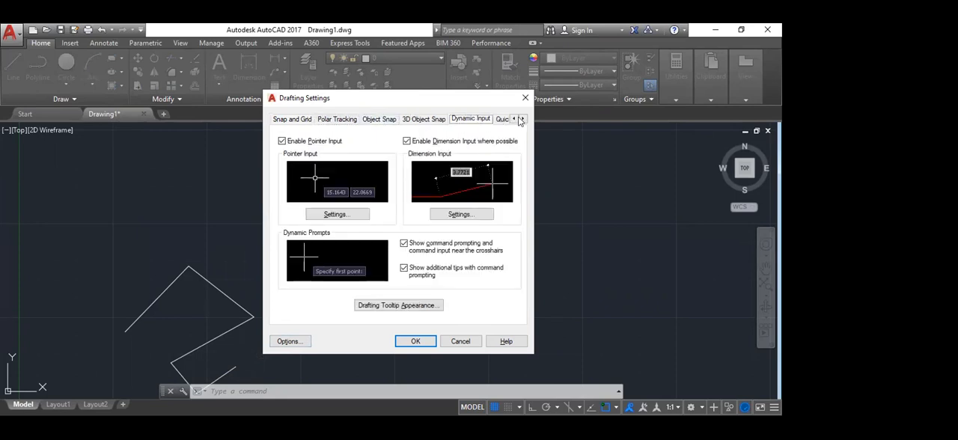
pyautogui.click(521, 119)
pyautogui.click(521, 120)
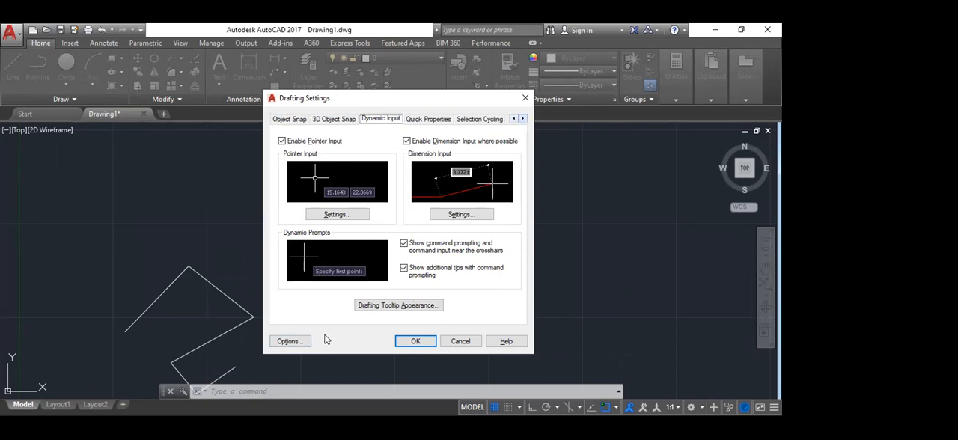
# Step: View the program options from the drafting settings, recheck the Object Snap and Dynamic Input settings, and close the dialog
pyautogui.click(287, 341)
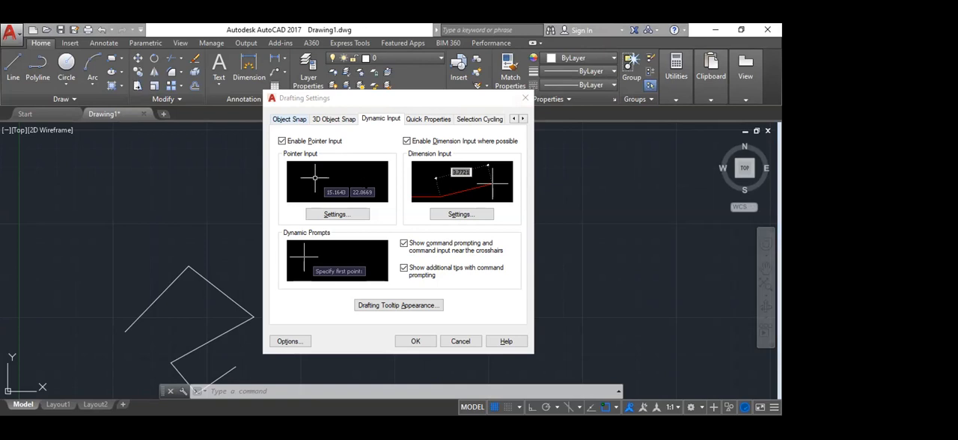
pyautogui.click(278, 120)
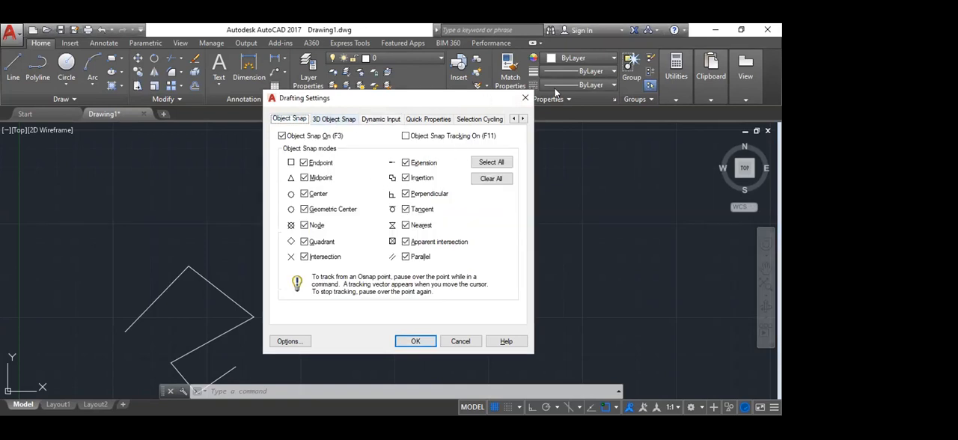
pyautogui.click(380, 119)
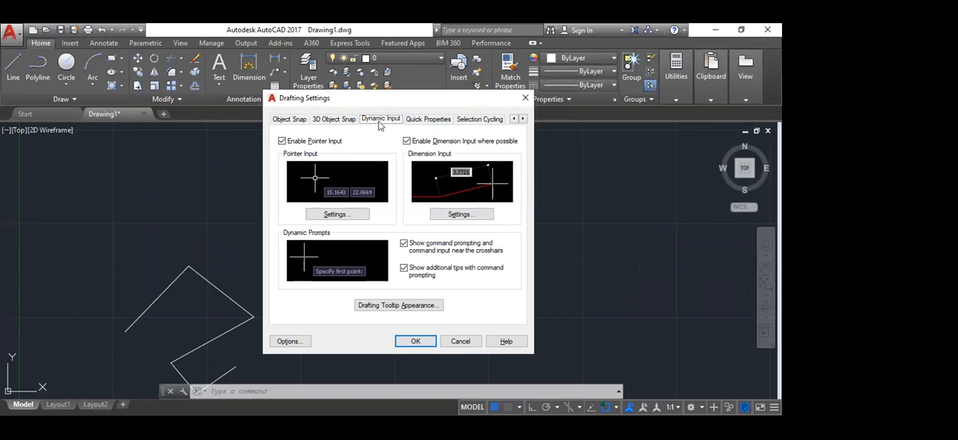
pyautogui.click(525, 98)
pyautogui.scroll(-3, 344, 220)
pyautogui.press('Escape')
pyautogui.press('Escape')
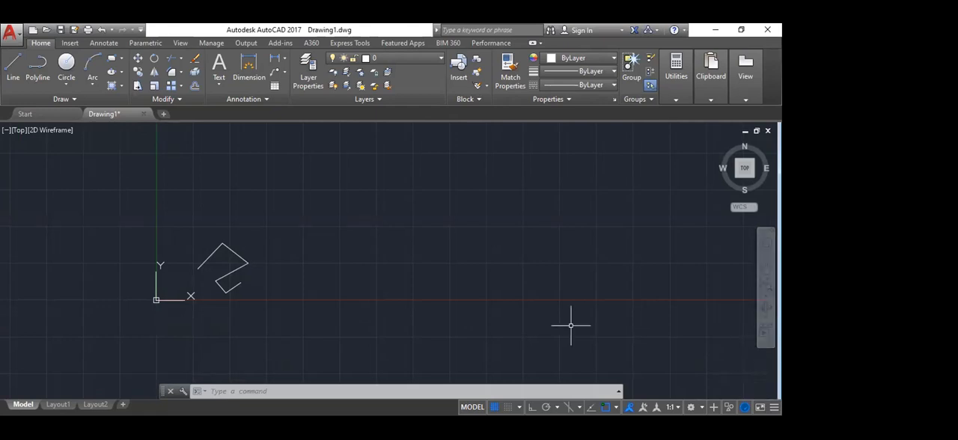
pyautogui.click(739, 31)
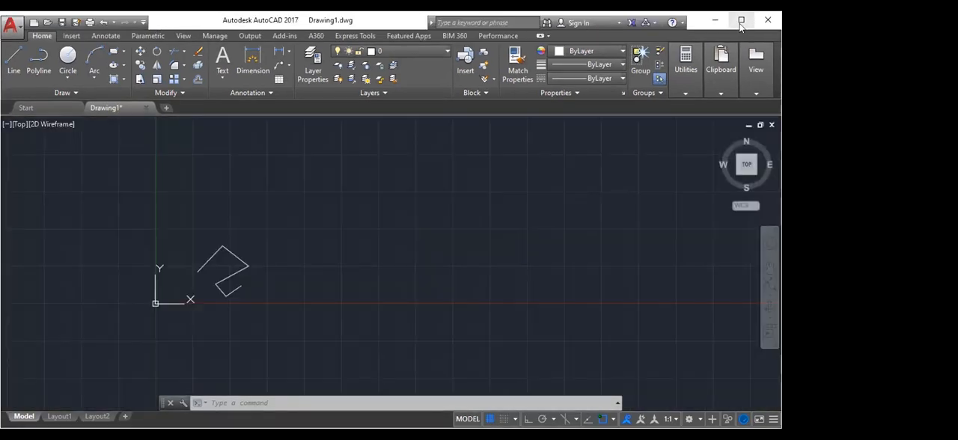
pyautogui.click(741, 25)
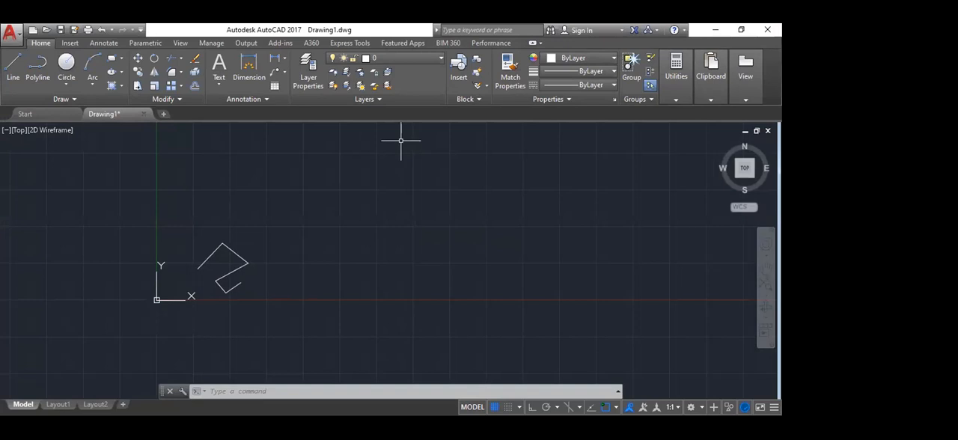
pyautogui.moveTo(22, 187); pyautogui.dragTo(30, 124)
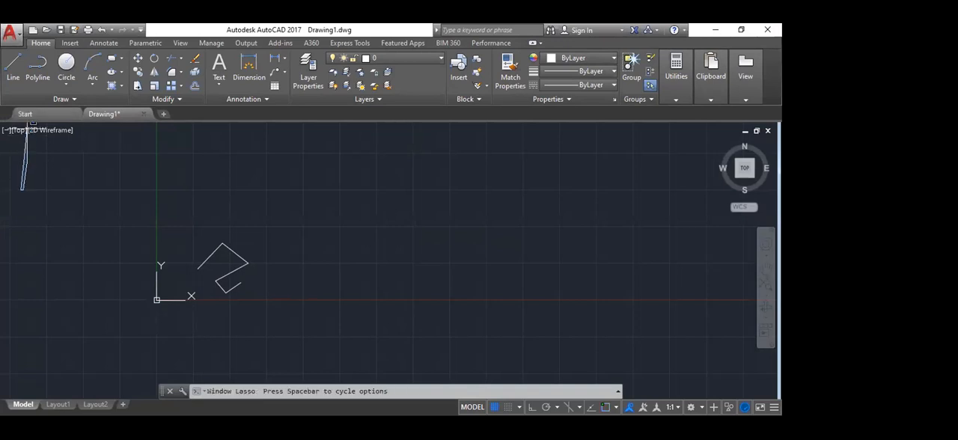
pyautogui.press('Escape')
pyautogui.press('Escape')
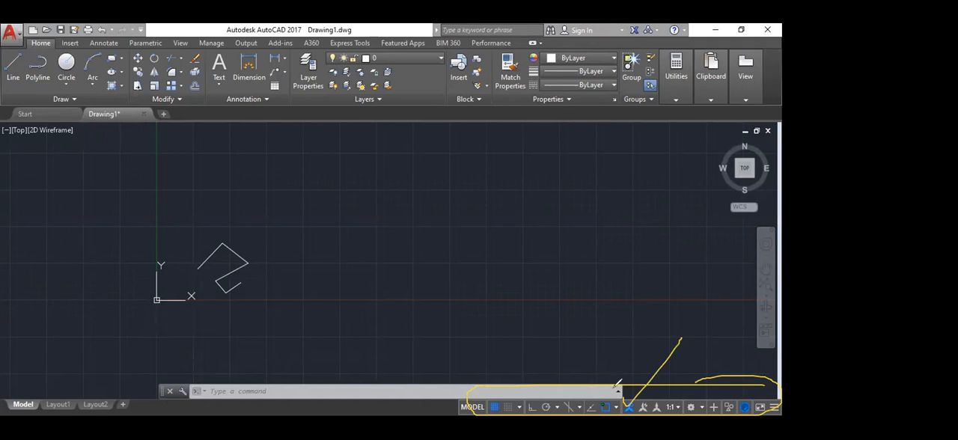
pyautogui.moveTo(695, 405); pyautogui.dragTo(768, 358)
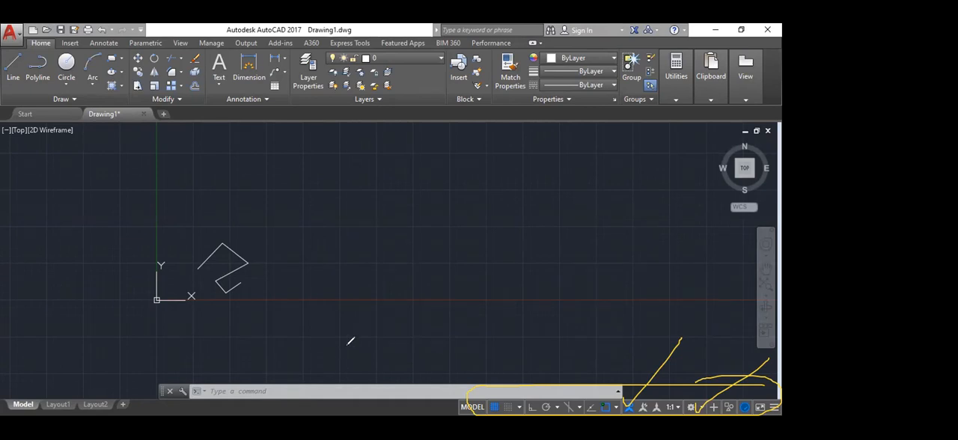
pyautogui.press('e')
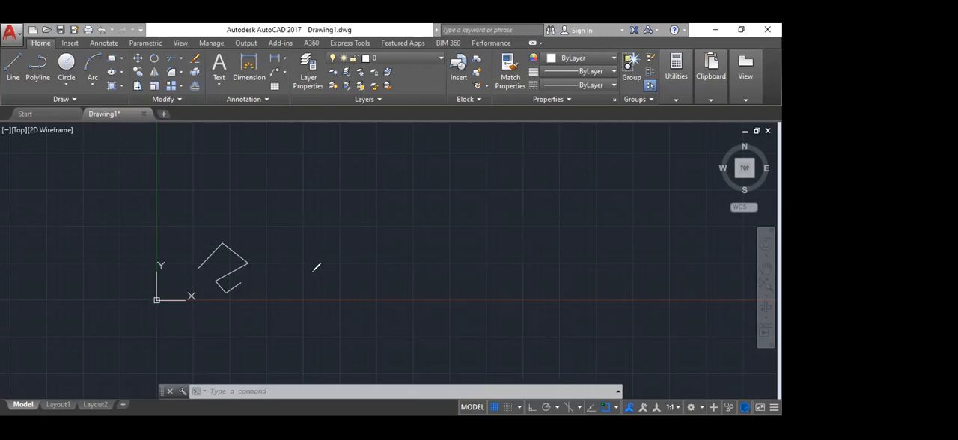
pyautogui.press('Escape')
# Step: Draw a stepped battlement outline of ten connected horizontal and vertical lines in the empty area right of the origin, with Ortho mode on
pyautogui.scroll(1, 321, 240)
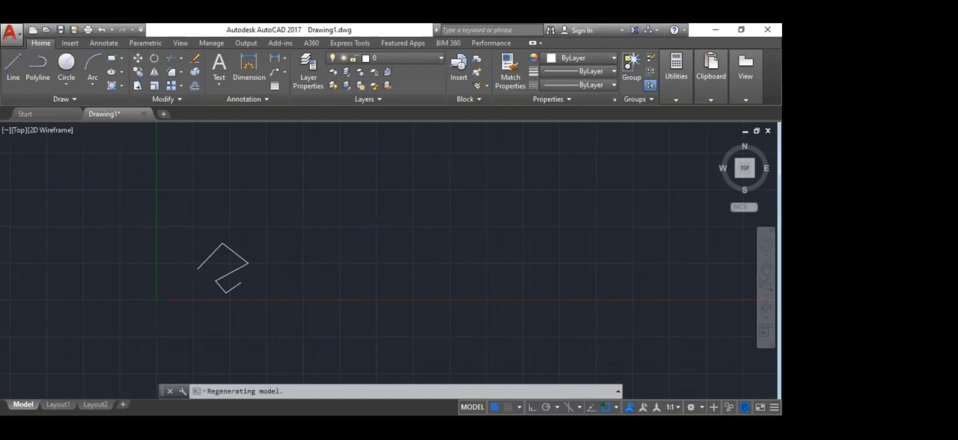
pyautogui.scroll(-2, 360, 215)
pyautogui.moveTo(381, 212); pyautogui.dragTo(244, 301, button='middle')
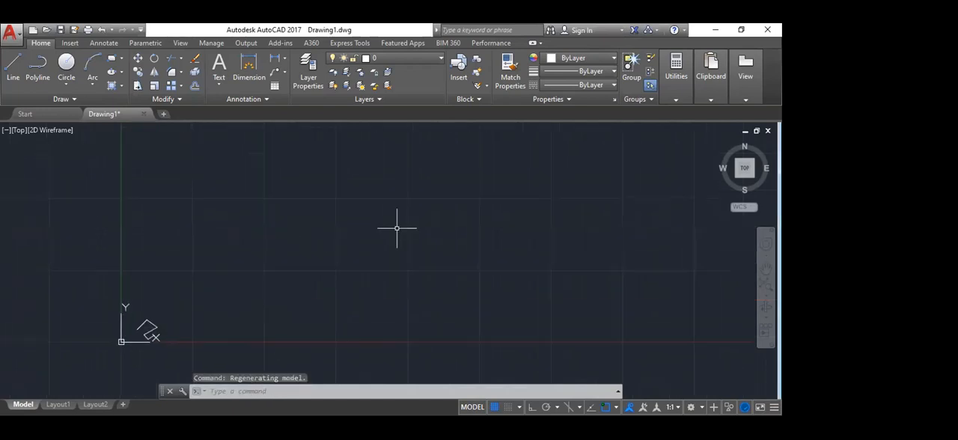
pyautogui.scroll(2, 395, 222)
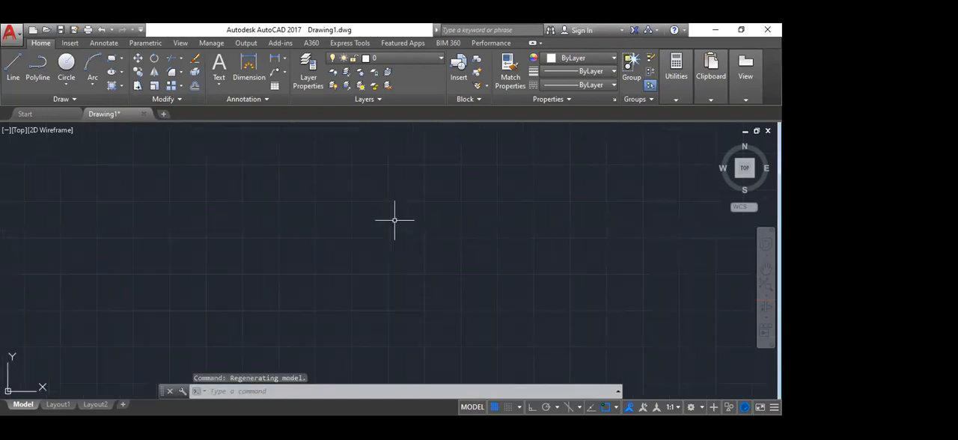
pyautogui.write('L')
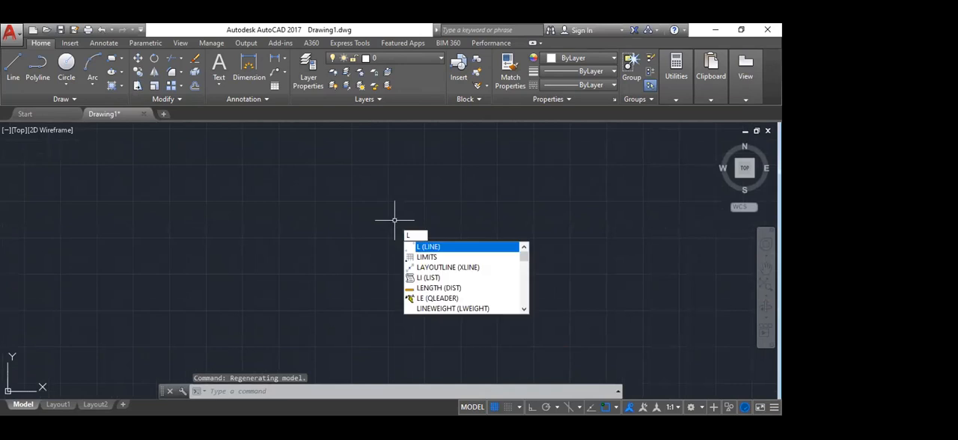
pyautogui.press('Return')
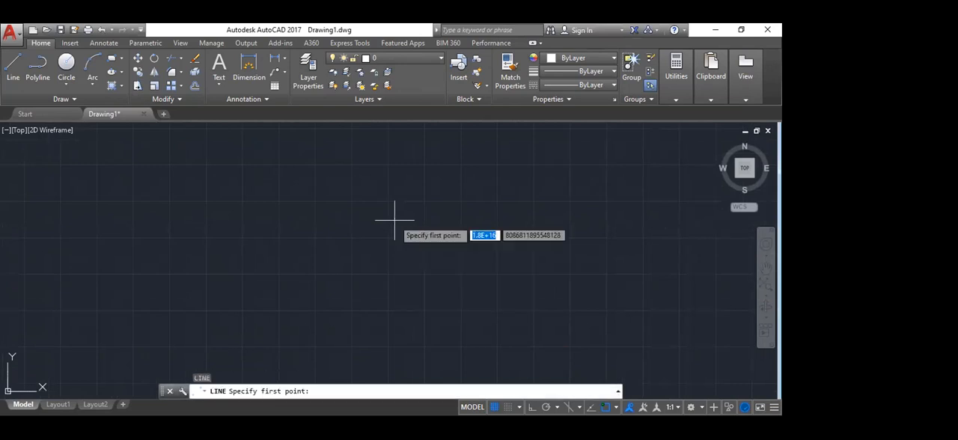
pyautogui.click(171, 211)
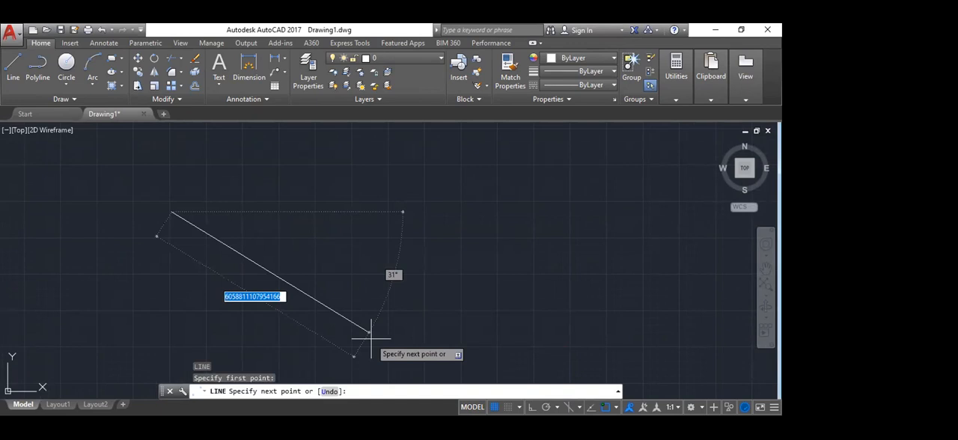
pyautogui.press('F8')
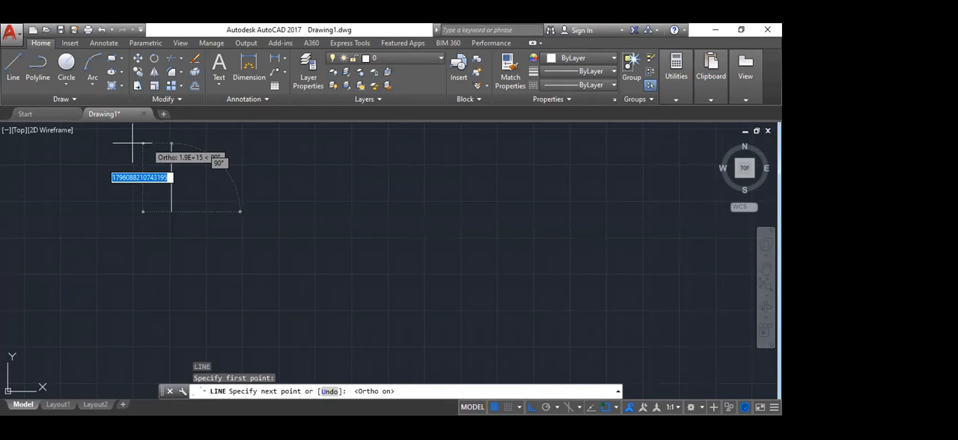
pyautogui.scroll(-4, 356, 287)
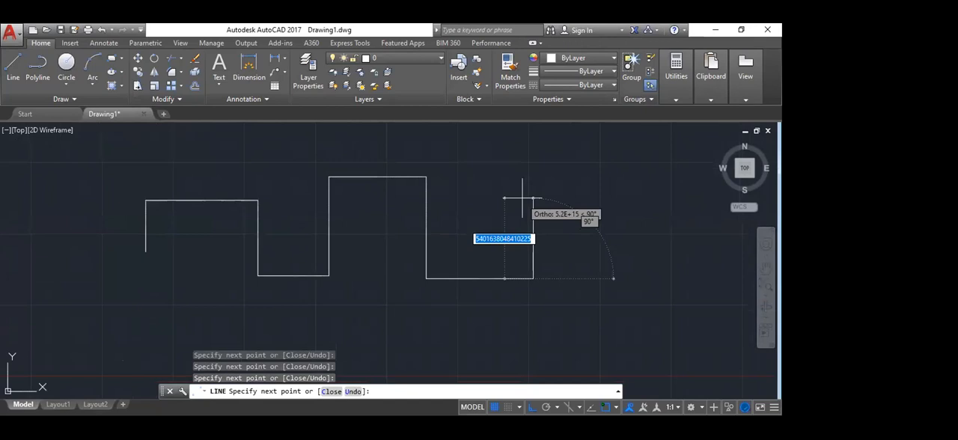
pyautogui.click(522, 198)
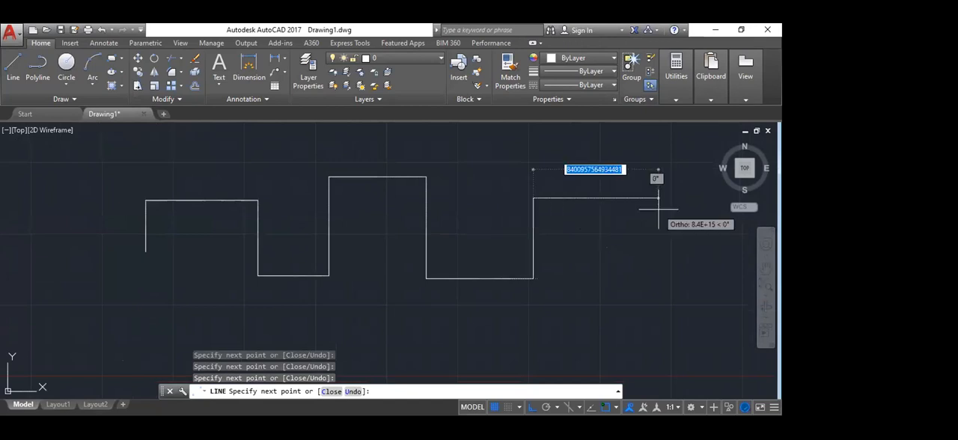
pyautogui.click(656, 200)
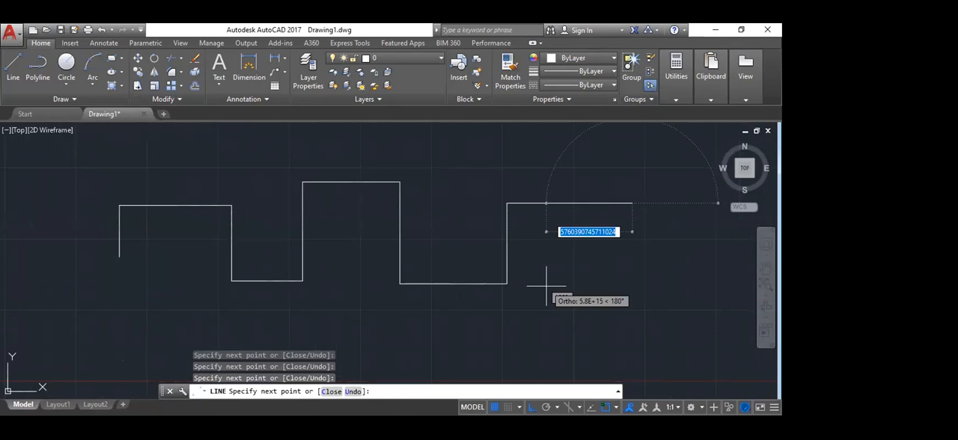
# Step: Turn Ortho off and continue with ten angled segments running over and around the stepped outline, ending the Line command with the shape open
pyautogui.press('F8')
pyautogui.click(639, 332)
pyautogui.click(671, 232)
pyautogui.click(569, 175)
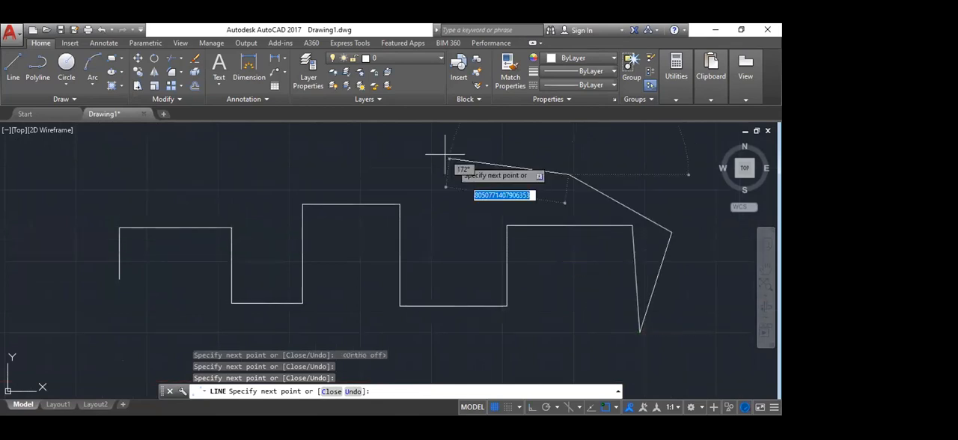
pyautogui.click(438, 151)
pyautogui.click(319, 156)
pyautogui.click(146, 179)
pyautogui.click(27, 239)
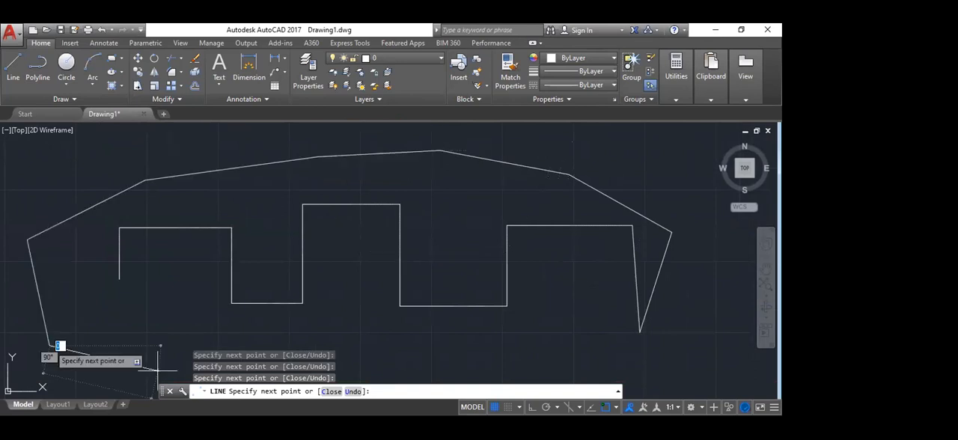
pyautogui.click(49, 346)
pyautogui.click(160, 371)
pyautogui.click(194, 319)
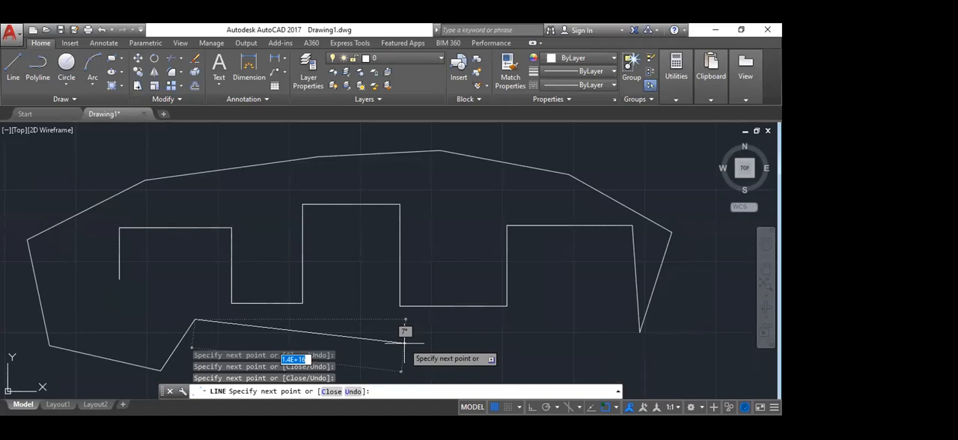
pyautogui.press('Escape')
# Step: Select the whole stepped outline and its surrounding angled lines with a window and erase them
pyautogui.scroll(-6, 208, 170)
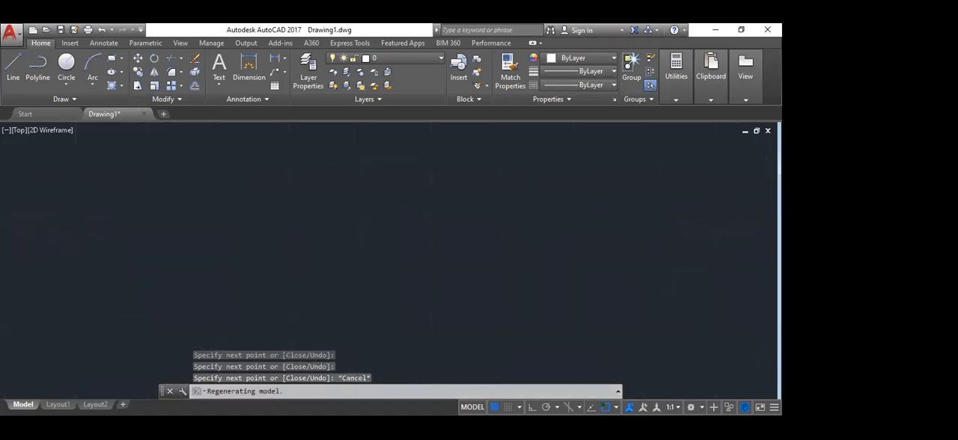
pyautogui.scroll(6, 167, 198)
pyautogui.scroll(-4, 255, 213)
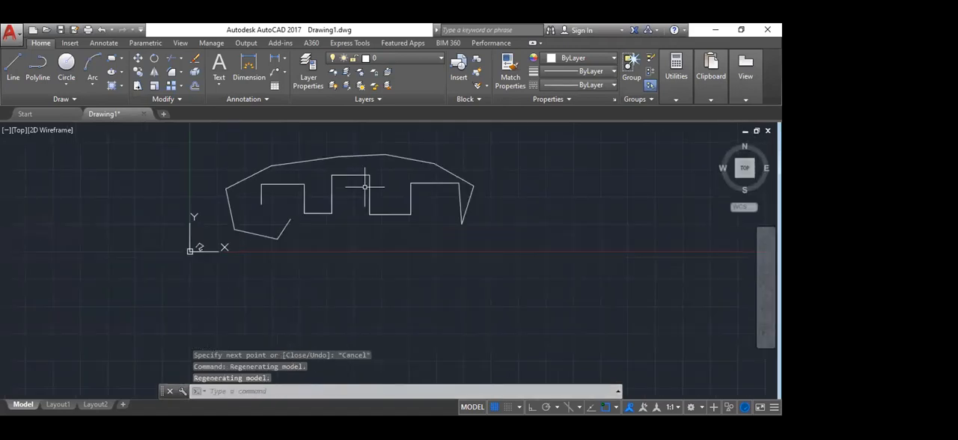
pyautogui.scroll(4, 278, 166)
pyautogui.scroll(-2, 182, 218)
pyautogui.click(135, 147)
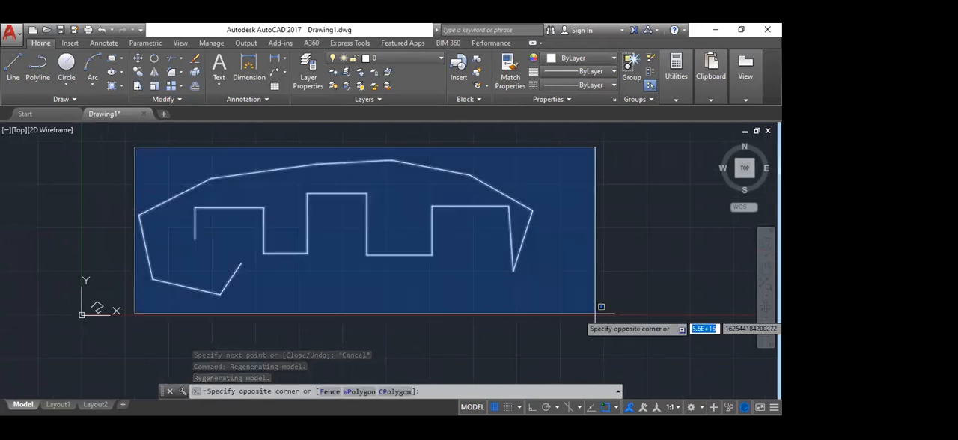
pyautogui.click(596, 313)
pyautogui.press('Delete')
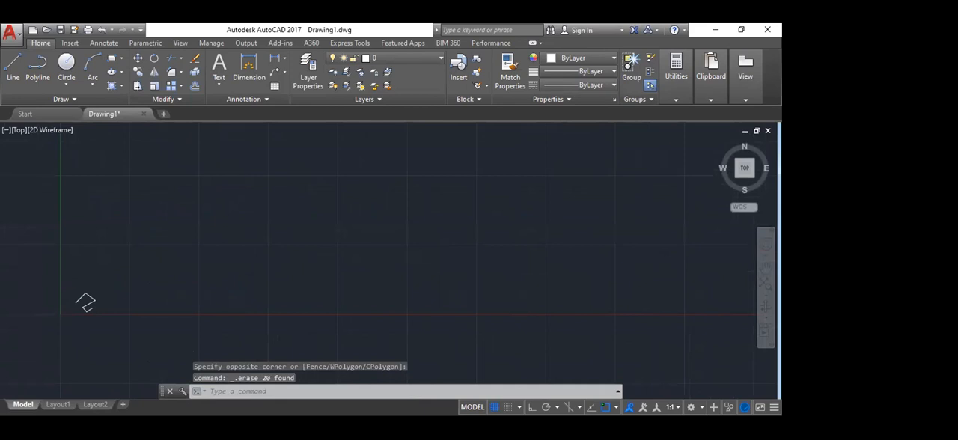
# Step: Erase the small five-segment zigzag near the origin using a selection window
pyautogui.scroll(4, 11, 354)
pyautogui.click(167, 175)
pyautogui.click(303, 286)
pyautogui.press('Delete')
# Step: Draw a horizontal line 1000 units long above and to the right of the origin with Ortho on, ending the Line command
pyautogui.moveTo(231, 182); pyautogui.dragTo(201, 246, button='middle')
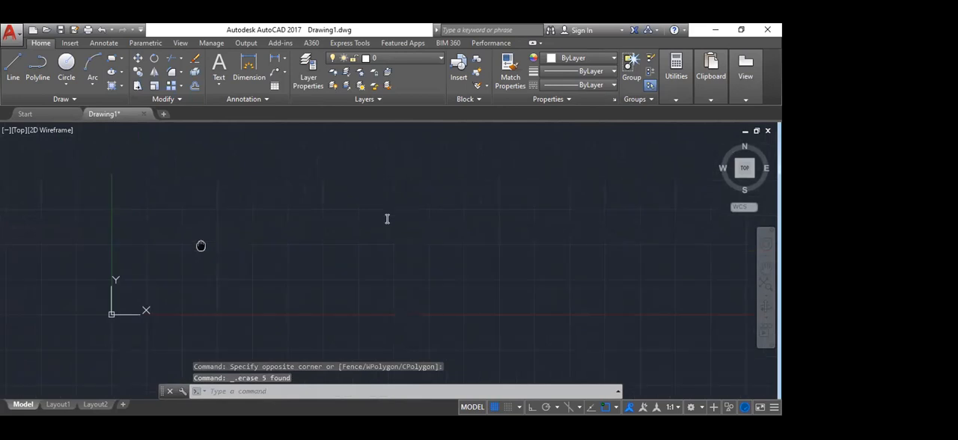
pyautogui.write('l')
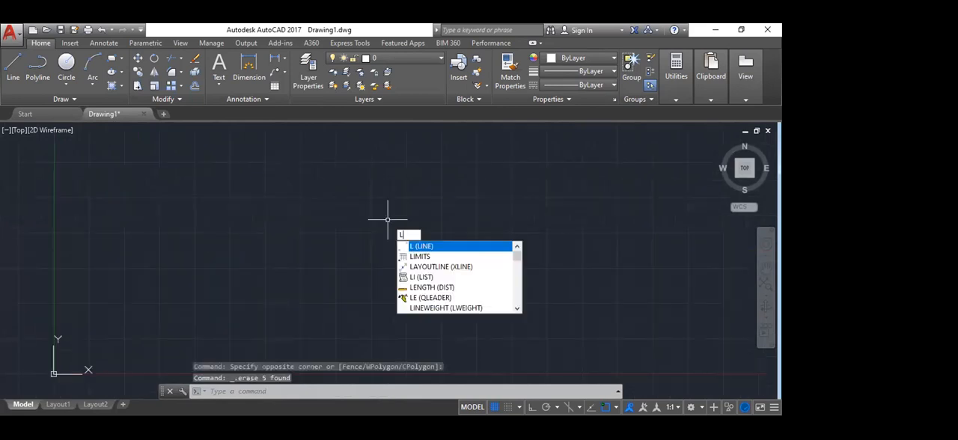
pyautogui.press('Return')
pyautogui.click(254, 261)
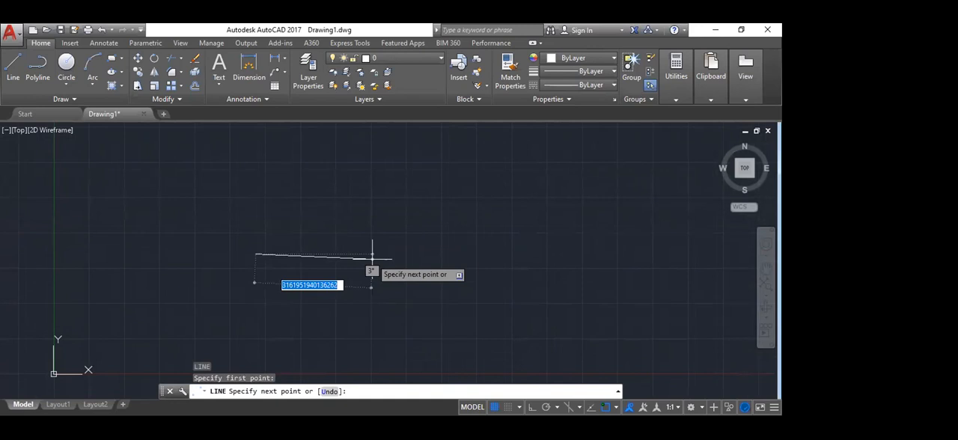
pyautogui.press('F8')
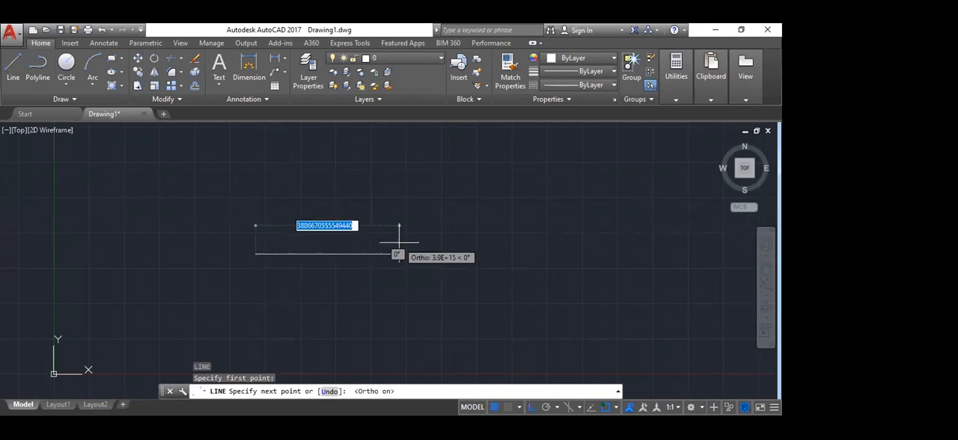
pyautogui.scroll(5, 327, 247)
pyautogui.scroll(-2, 415, 249)
pyautogui.scroll(-2, 415, 249)
pyautogui.scroll(5, 291, 255)
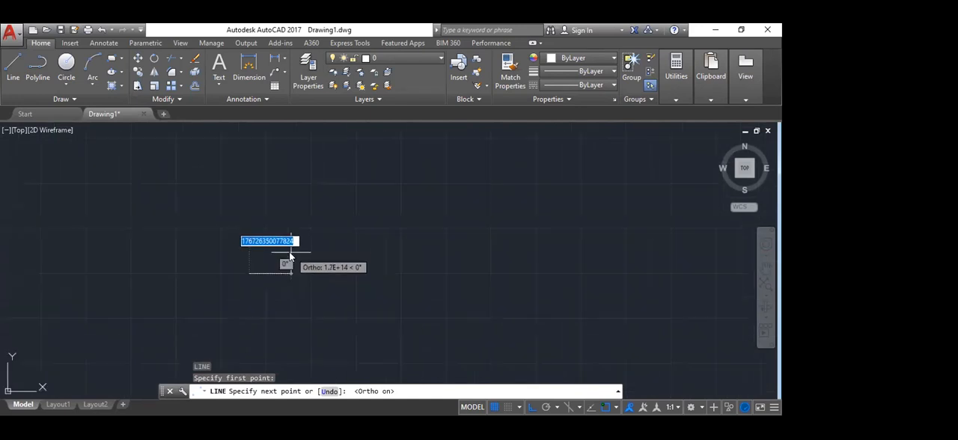
pyautogui.write('1000')
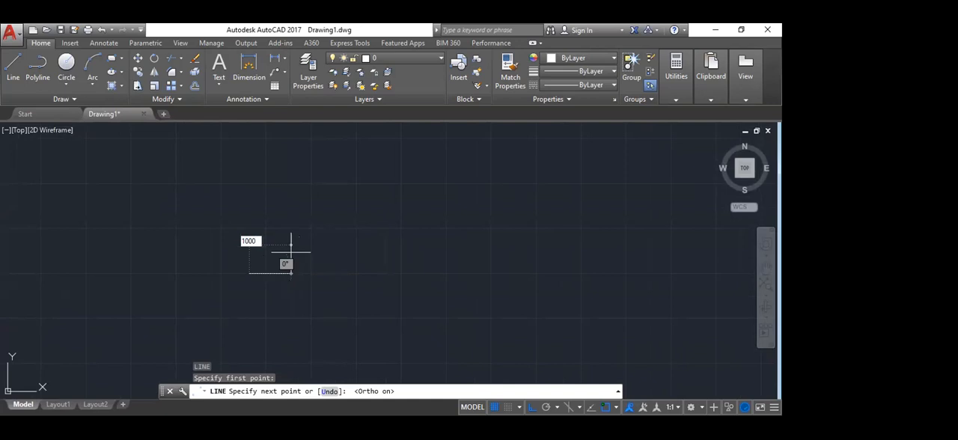
pyautogui.press('Return')
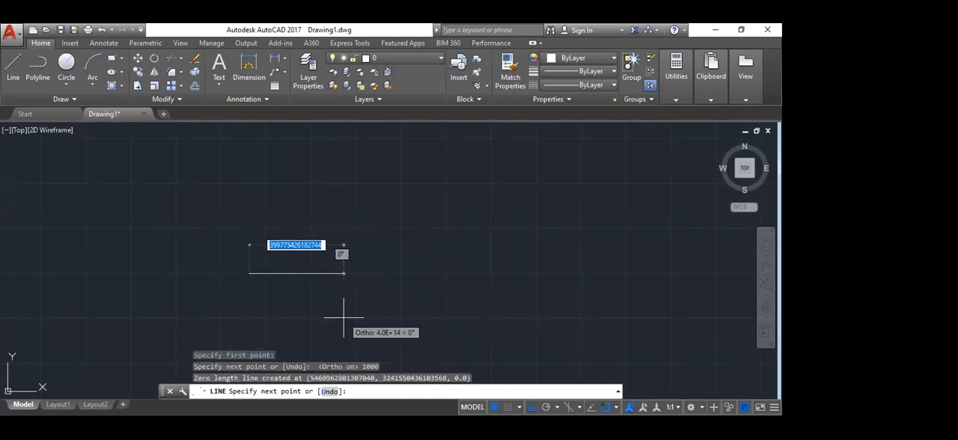
pyautogui.press('Escape')
# Step: Examine the short horizontal line at different zoom levels
pyautogui.scroll(-4, 258, 283)
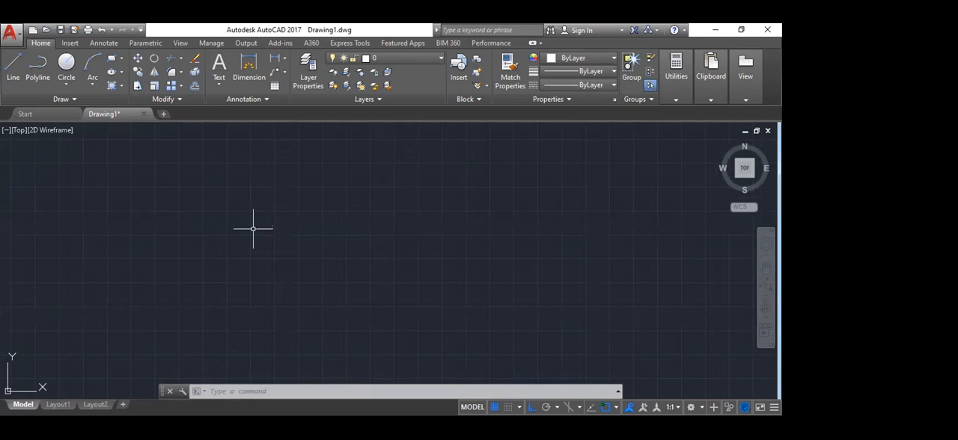
pyautogui.scroll(-5, 360, 245)
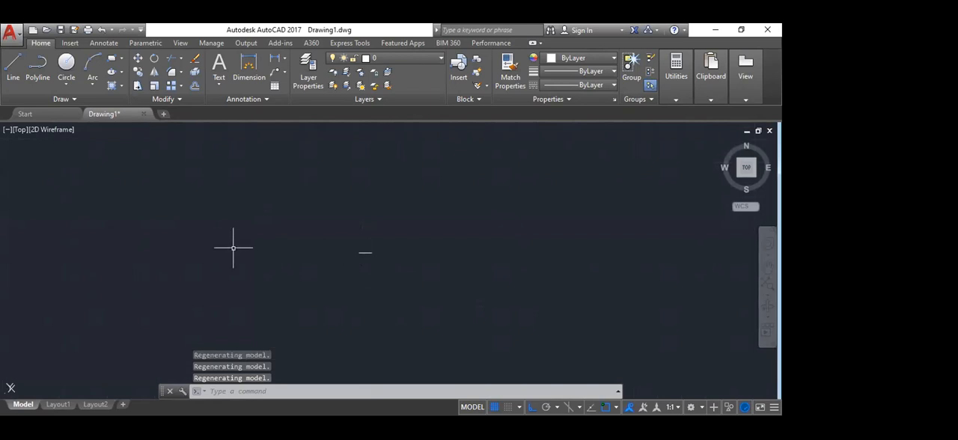
pyautogui.scroll(-3, 350, 253)
pyautogui.scroll(-3, 367, 258)
pyautogui.scroll(3, 404, 250)
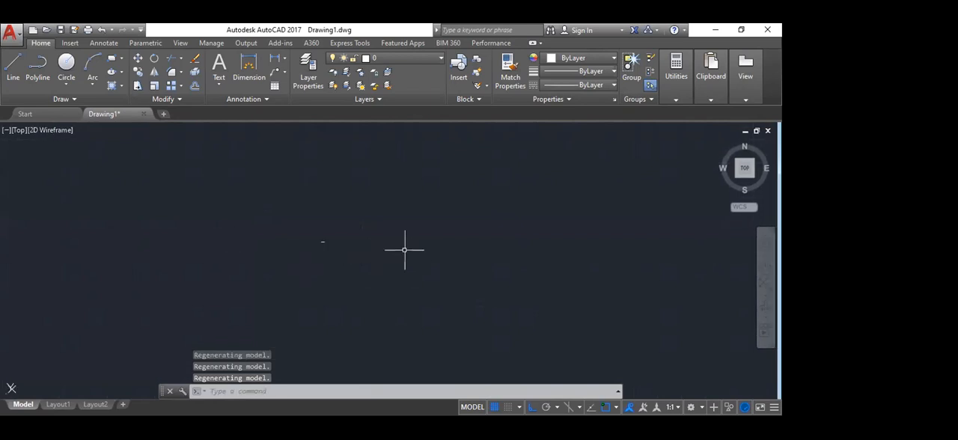
pyautogui.scroll(4, 337, 226)
pyautogui.moveTo(189, 240)
pyautogui.mouseDown(button='middle')
pyautogui.moveTo(343, 257)
pyautogui.moveTo(342, 232)
pyautogui.moveTo(319, 203)
pyautogui.moveTo(370, 214)
pyautogui.moveTo(392, 255)
pyautogui.mouseUp(button='middle')
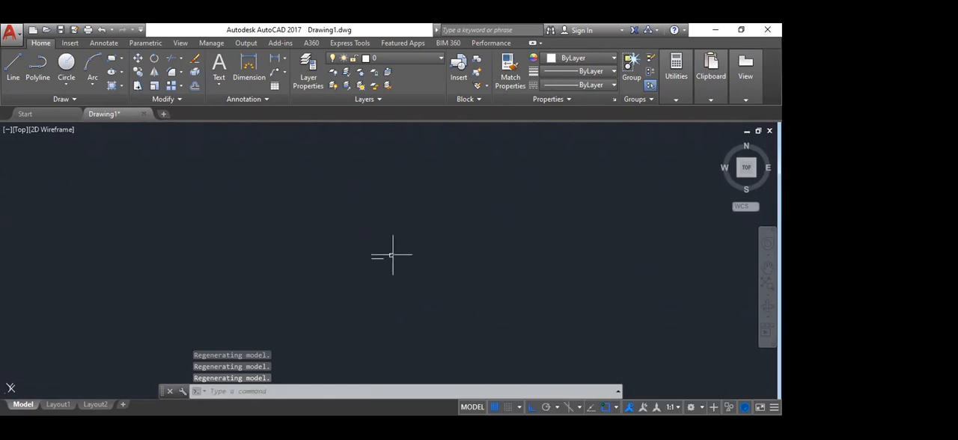
pyautogui.moveTo(453, 359); pyautogui.dragTo(381, 241, button='middle')
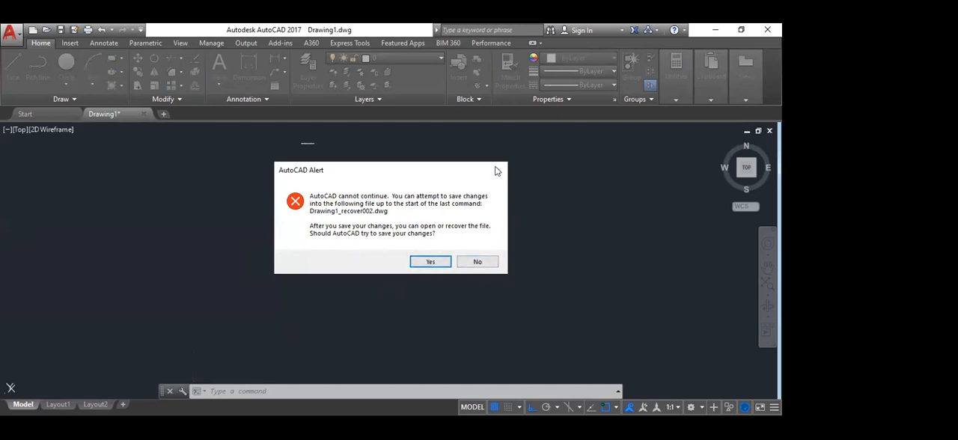
# Step: Decline saving the changes to the recovery file Drawing1_recover002.dwg
pyautogui.click(477, 262)
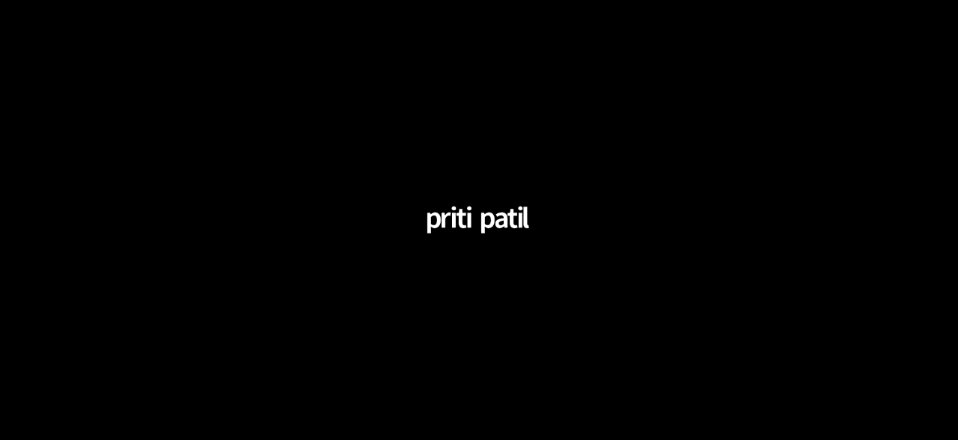